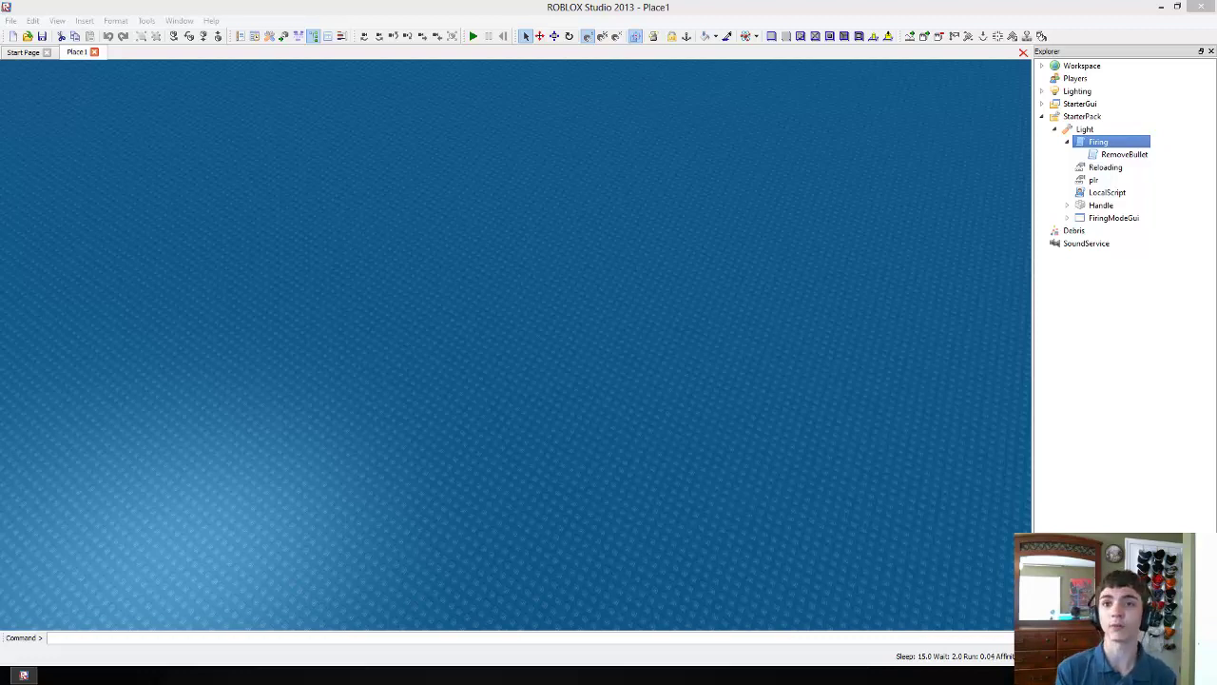
# Step: Look over the existing place, from the open baseplate to the yellow-lit shelter and the blocks around it
pyautogui.moveTo(292, 231); pyautogui.dragTo(319, 190, button='right')
pyautogui.press('w')
pyautogui.press('w')
pyautogui.press('s')
pyautogui.moveTo(475, 352); pyautogui.dragTo(597, 346, button='right')
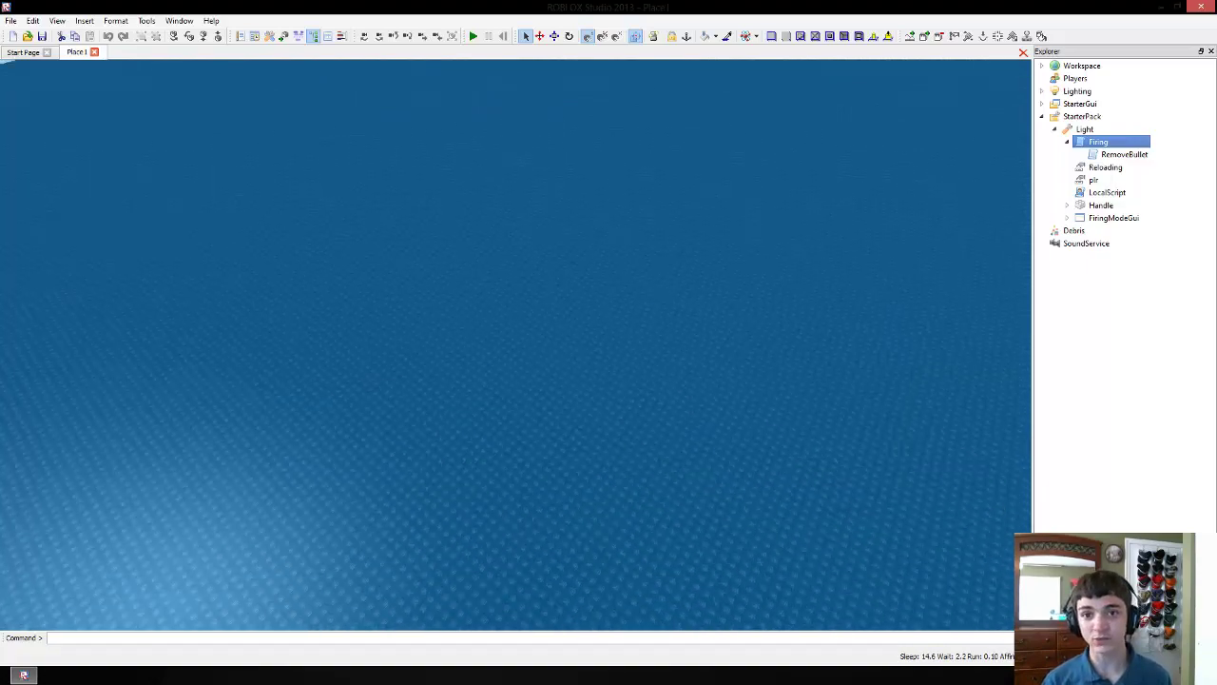
pyautogui.moveTo(547, 359); pyautogui.dragTo(483, 353, button='right')
pyautogui.press('w')
pyautogui.press('w')
pyautogui.press('s')
pyautogui.press('w')
pyautogui.press('w')
pyautogui.press('w')
pyautogui.press('d')
pyautogui.press('w')
pyautogui.press('w')
pyautogui.press('d')
pyautogui.press('d')
pyautogui.press('w')
pyautogui.press('w')
pyautogui.press('s')
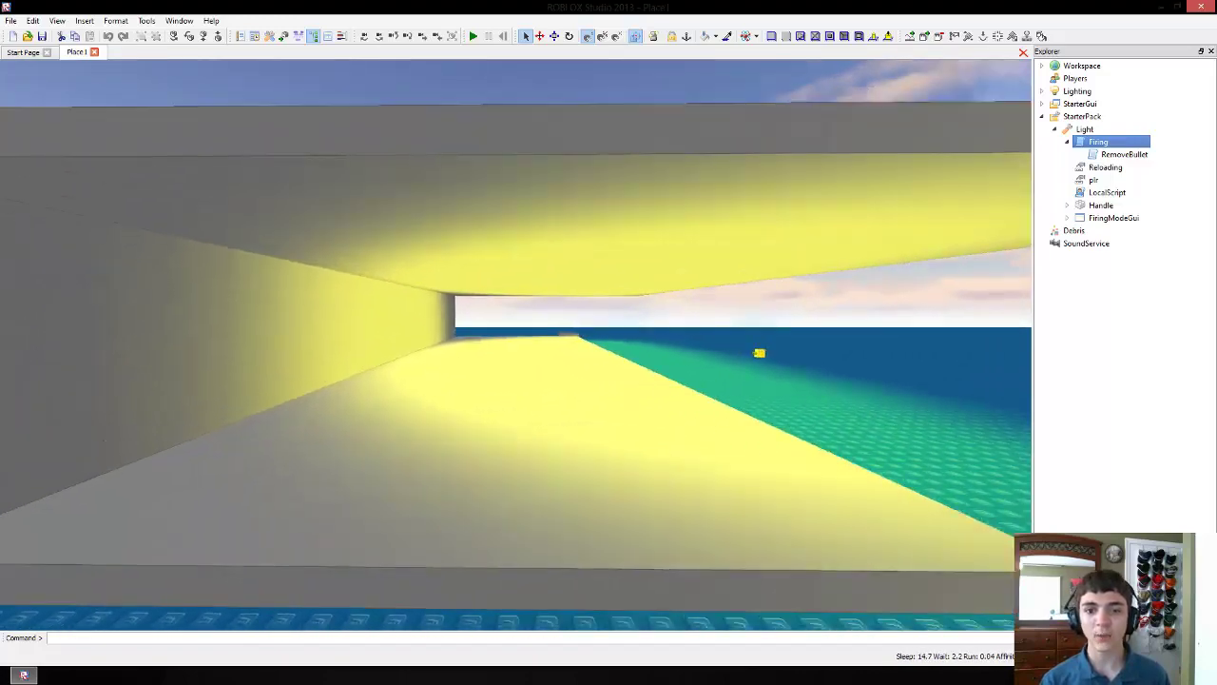
pyautogui.press('w')
pyautogui.moveTo(516, 344); pyautogui.dragTo(481, 338, button='right')
pyautogui.press('w')
pyautogui.press('s')
pyautogui.press('w')
pyautogui.press('w')
pyautogui.press('s')
pyautogui.press('w')
pyautogui.press('w')
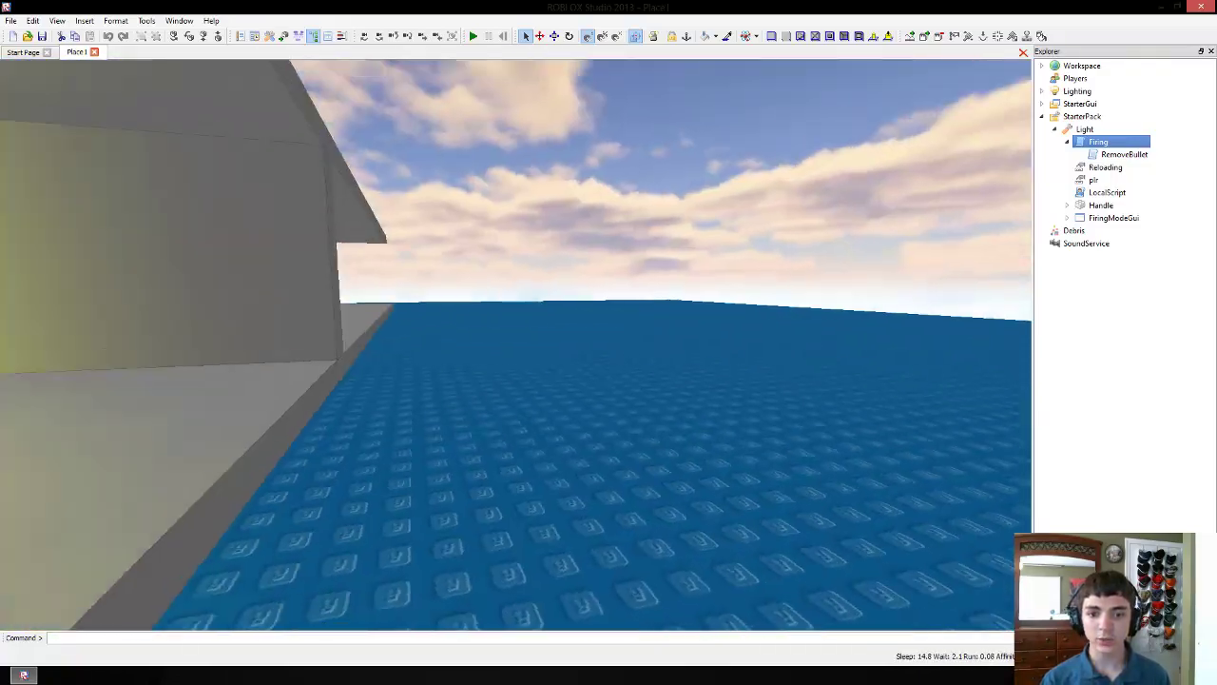
pyautogui.moveTo(551, 353); pyautogui.dragTo(531, 324, button='right')
pyautogui.press('w')
pyautogui.press('w')
pyautogui.press('s')
pyautogui.press('w')
pyautogui.press('w')
pyautogui.press('s')
pyautogui.press('a')
pyautogui.press('w')
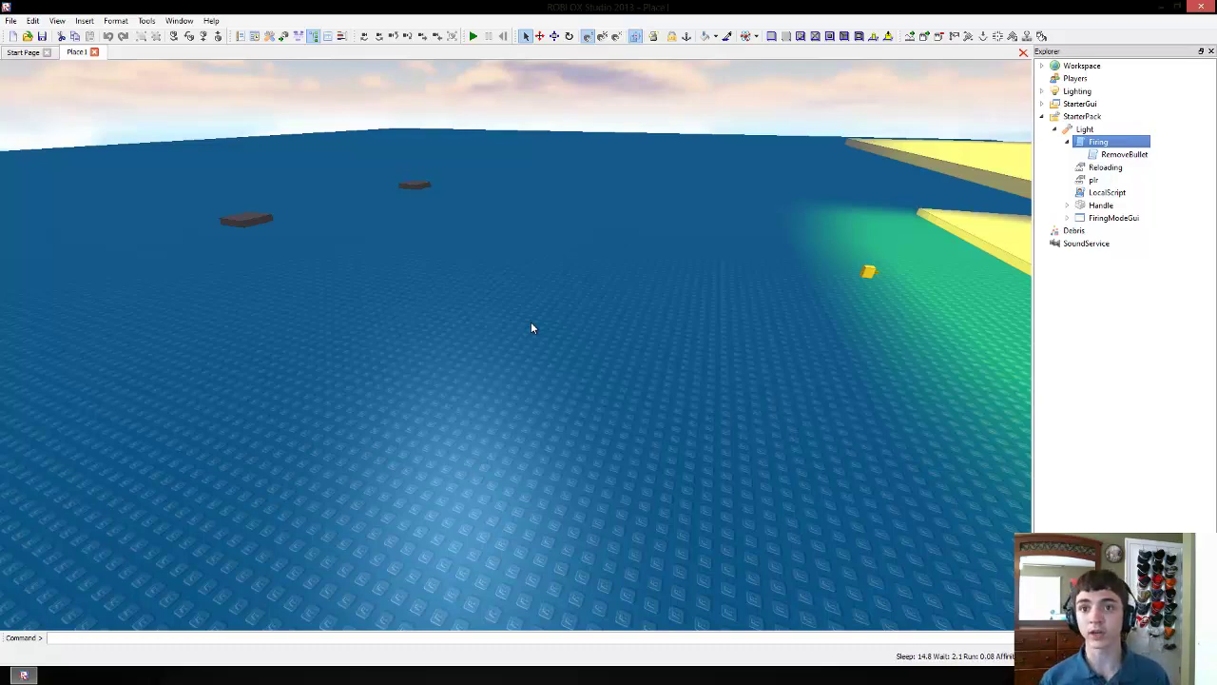
pyautogui.press('w')
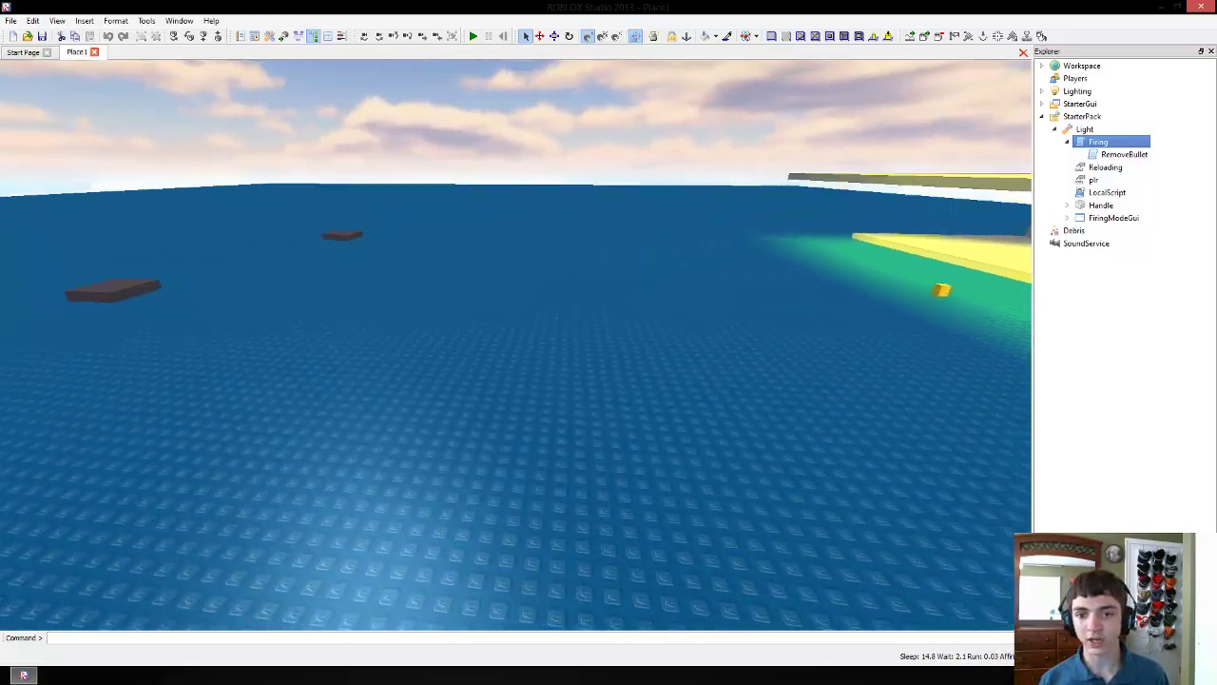
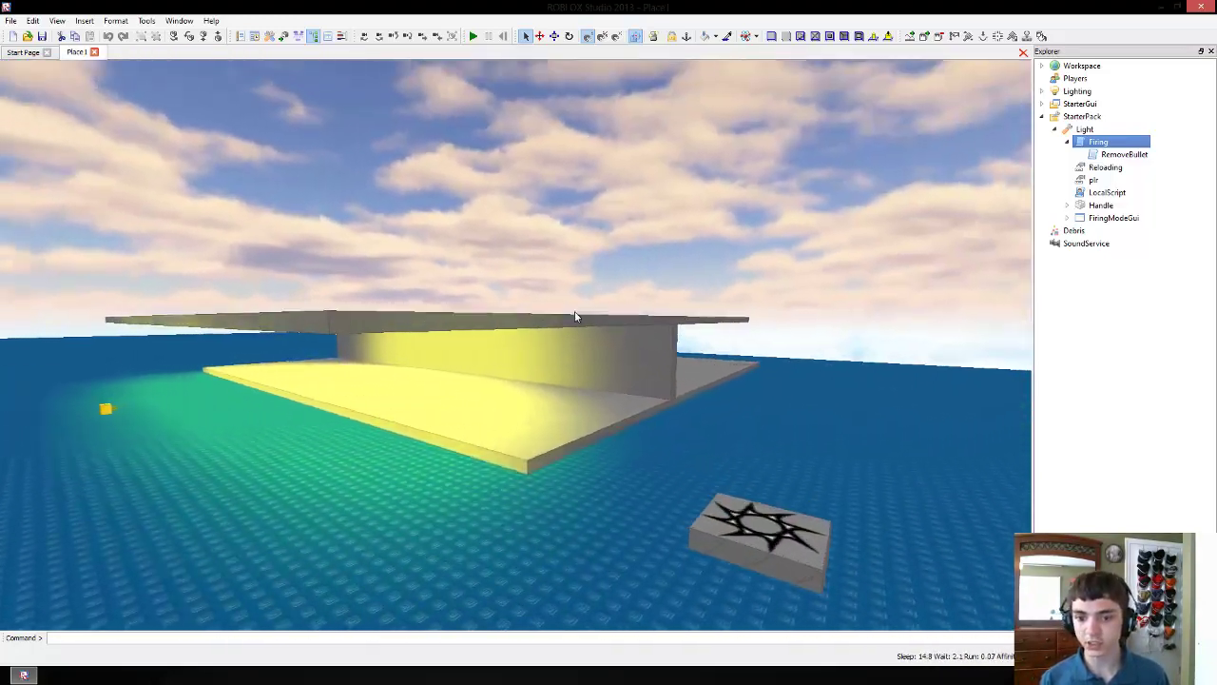
# Step: Copy the shelter's flat grey roof slab and place the duplicate on the open area of the baseplate
pyautogui.click(573, 311)
pyautogui.moveTo(574, 311); pyautogui.dragTo(589, 274, button='right')
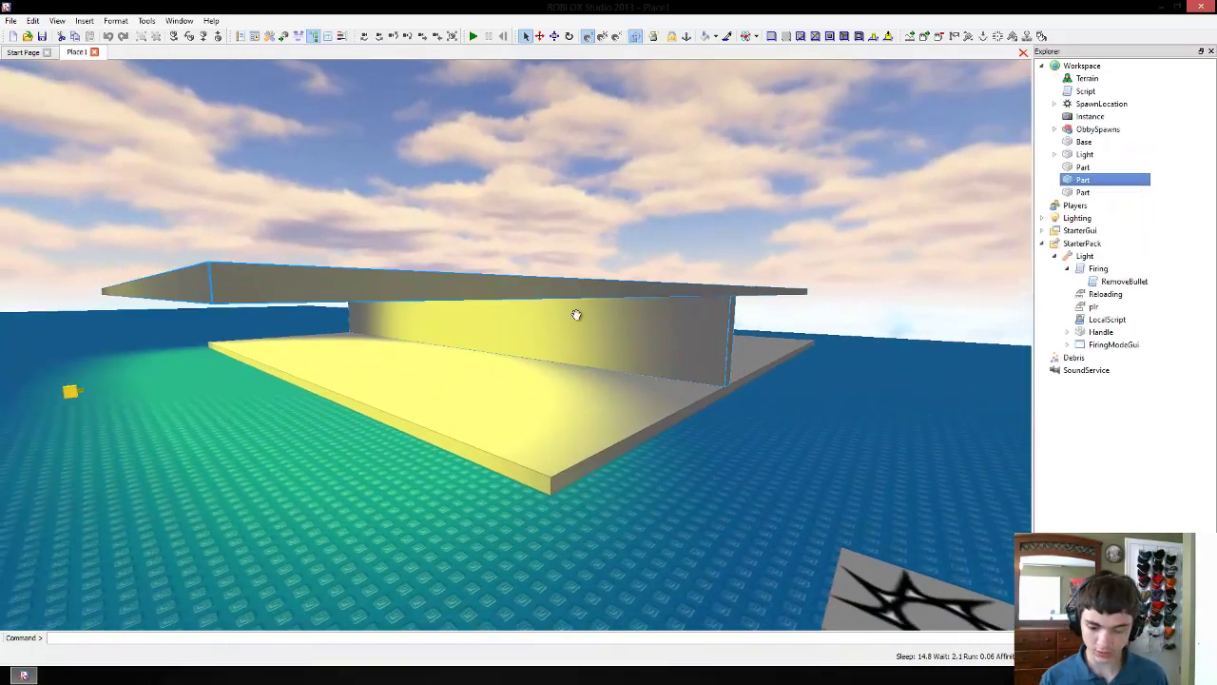
pyautogui.hotkey('ctrl', 'c')
pyautogui.hotkey('ctrl', 'v')
pyautogui.scroll(-3, 590, 274)
pyautogui.moveTo(679, 163)
pyautogui.mouseDown(button='right')
pyautogui.moveTo(678, 228)
pyautogui.moveTo(679, 171)
pyautogui.mouseUp(button='right')
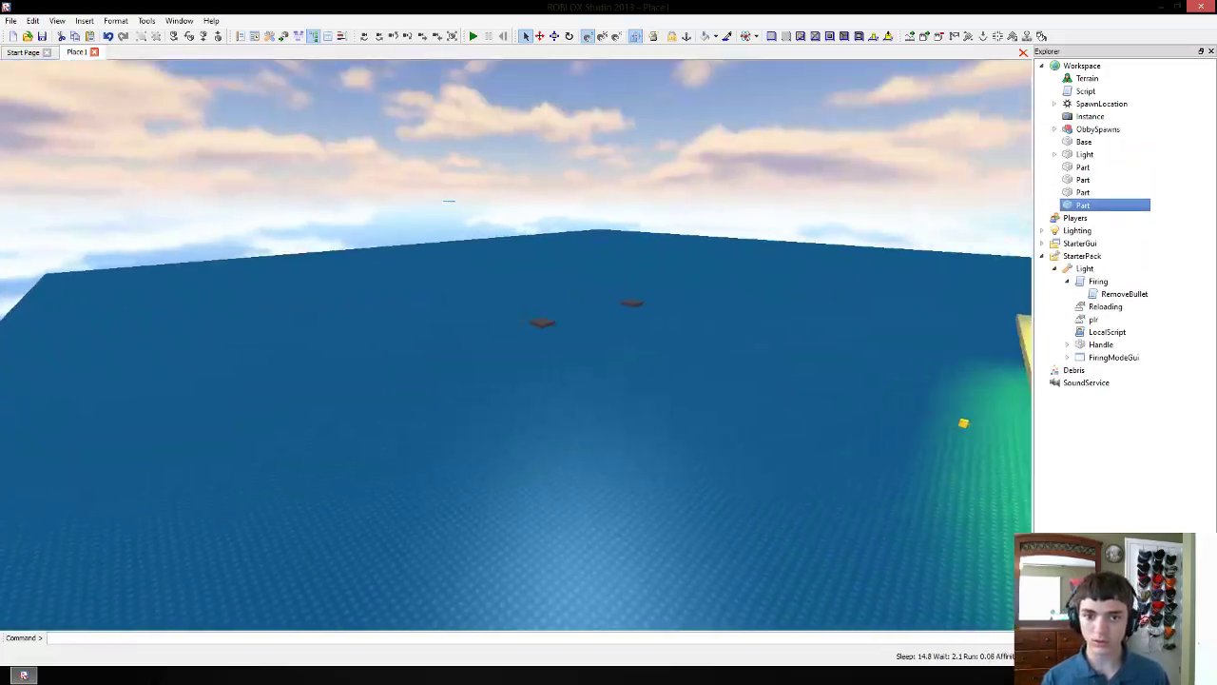
pyautogui.moveTo(570, 218); pyautogui.dragTo(534, 200)
pyautogui.scroll(5, 536, 200)
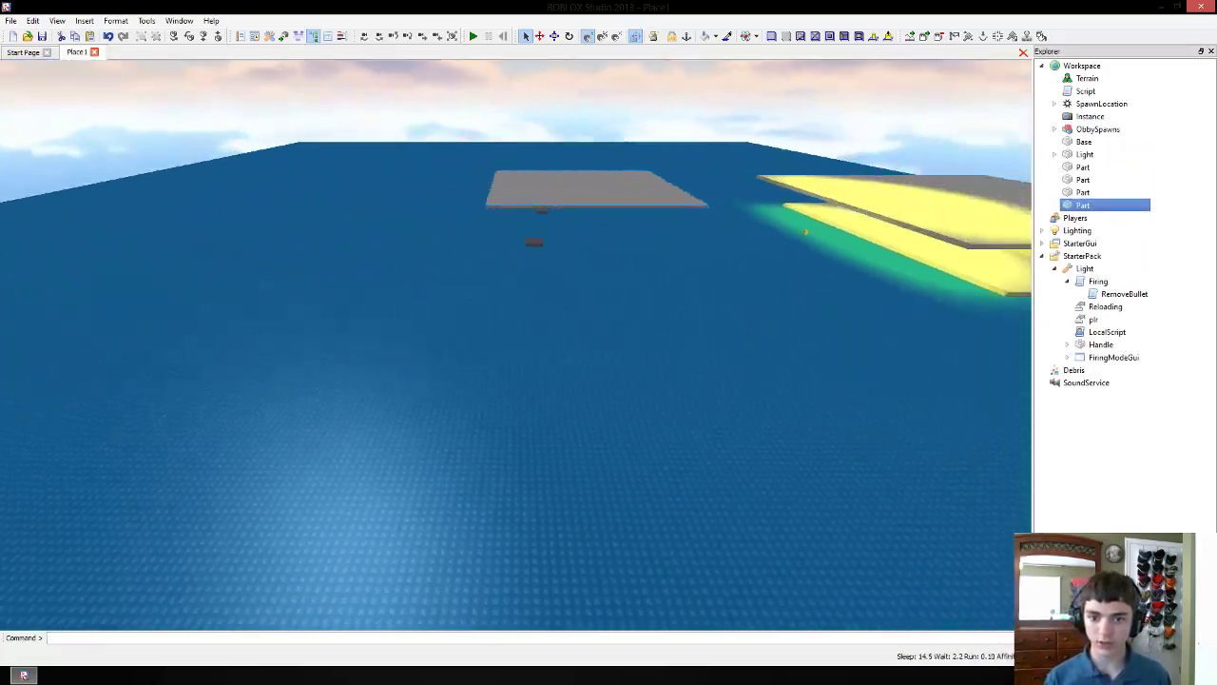
pyautogui.scroll(1, 816, 272)
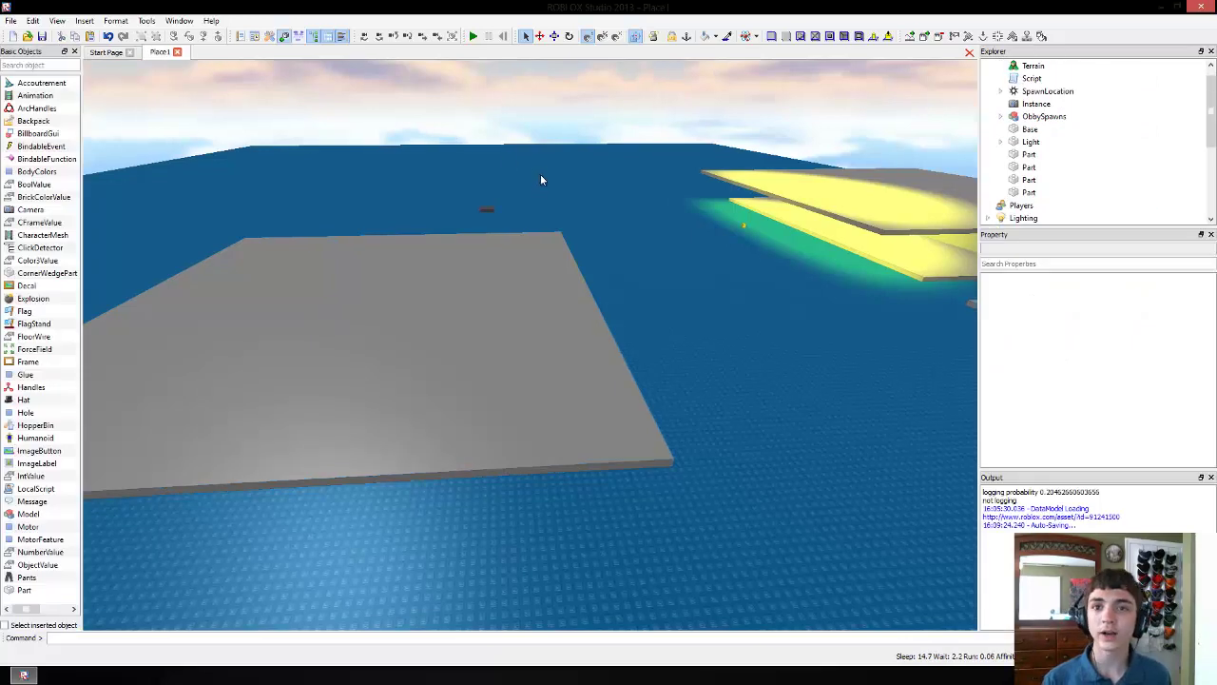
# Step: Rename the duplicated grey slab as Left leg
pyautogui.moveTo(540, 174); pyautogui.dragTo(540, 174, button='right')
pyautogui.moveTo(532, 437); pyautogui.dragTo(532, 438, button='right')
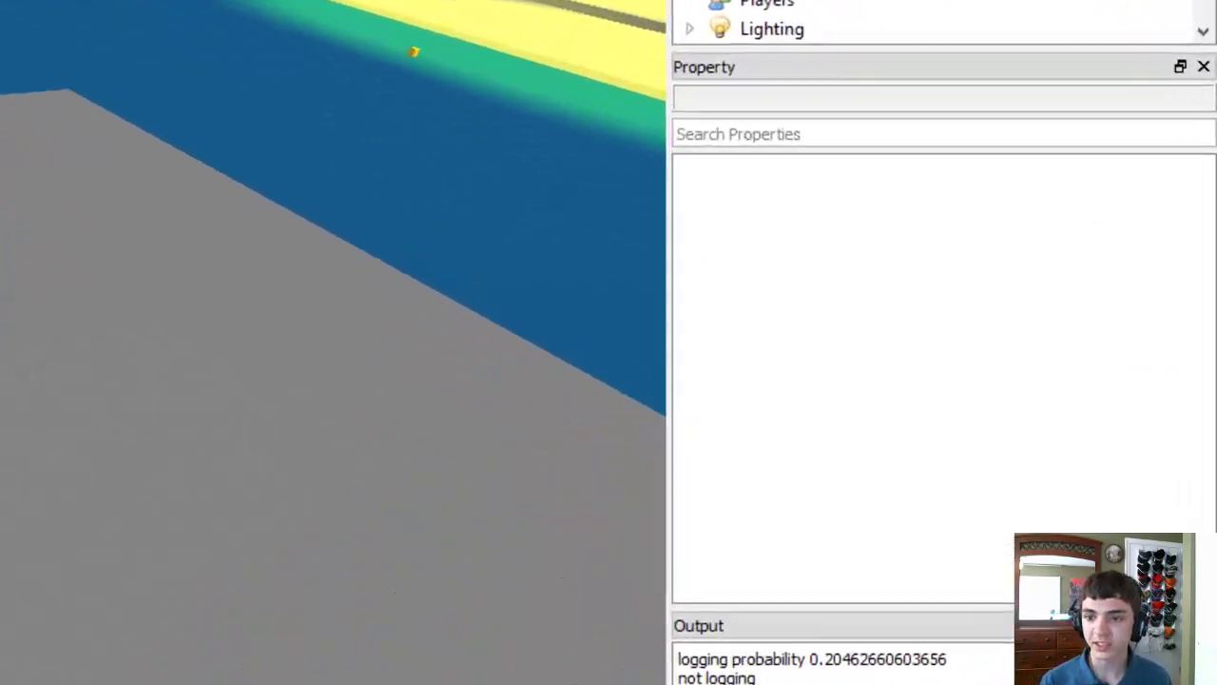
pyautogui.click(532, 437)
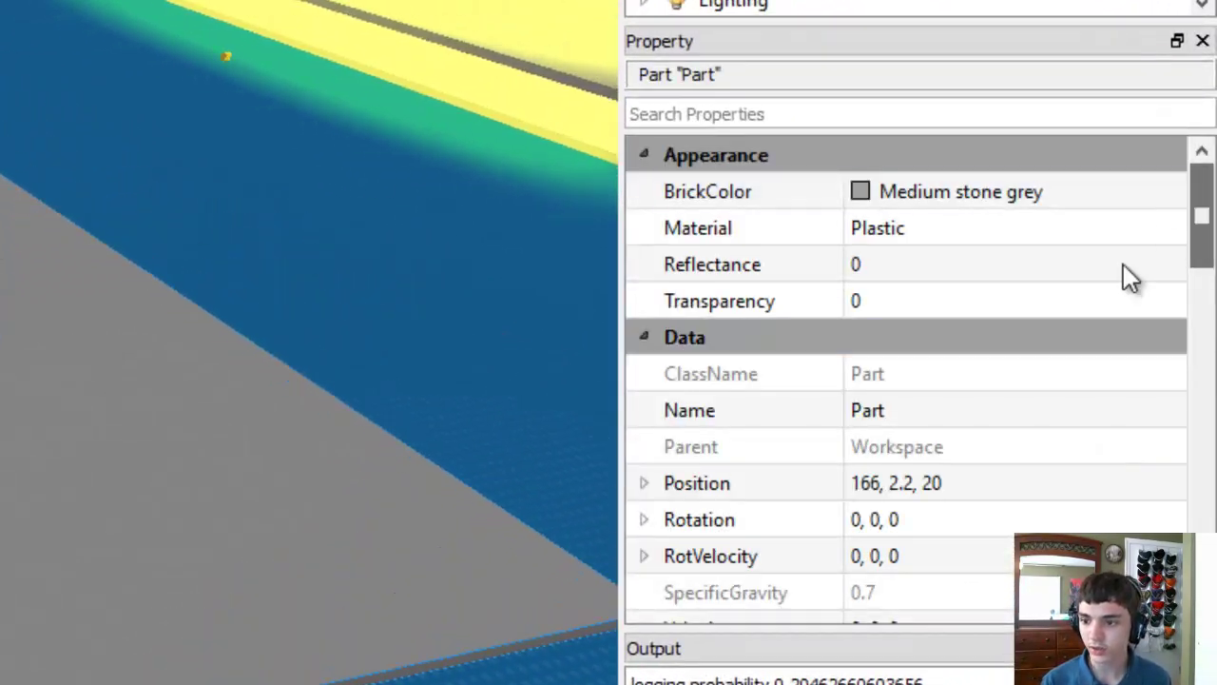
pyautogui.click(938, 413)
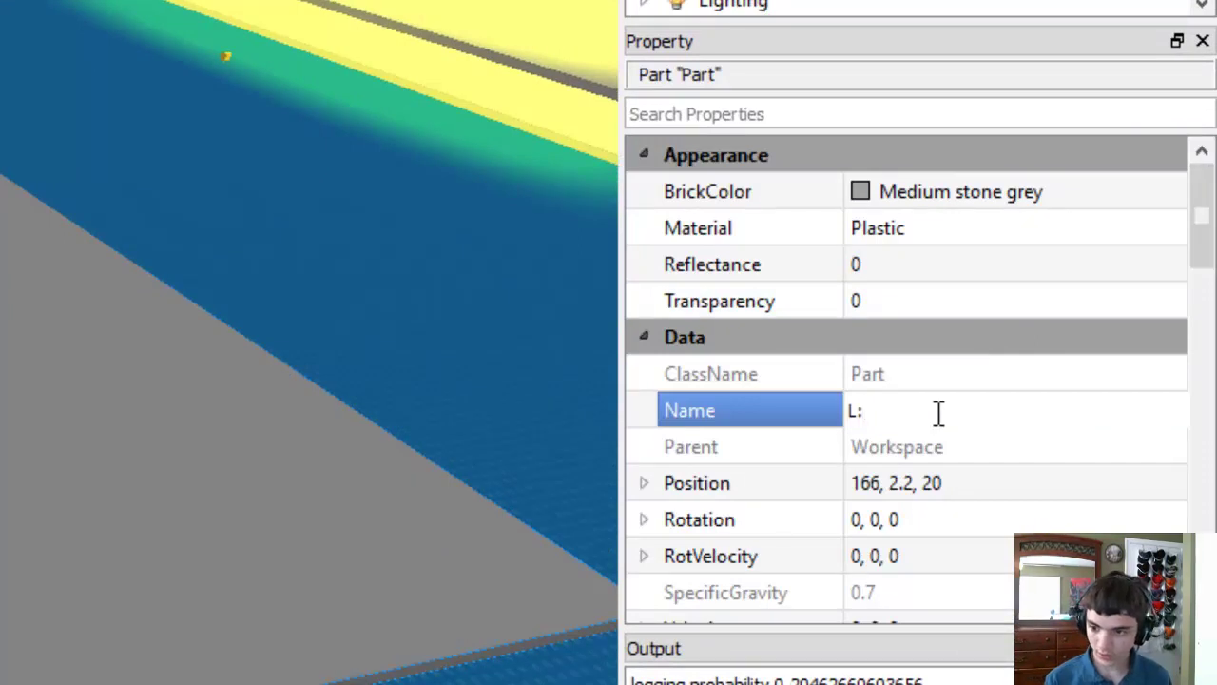
pyautogui.press('Return')
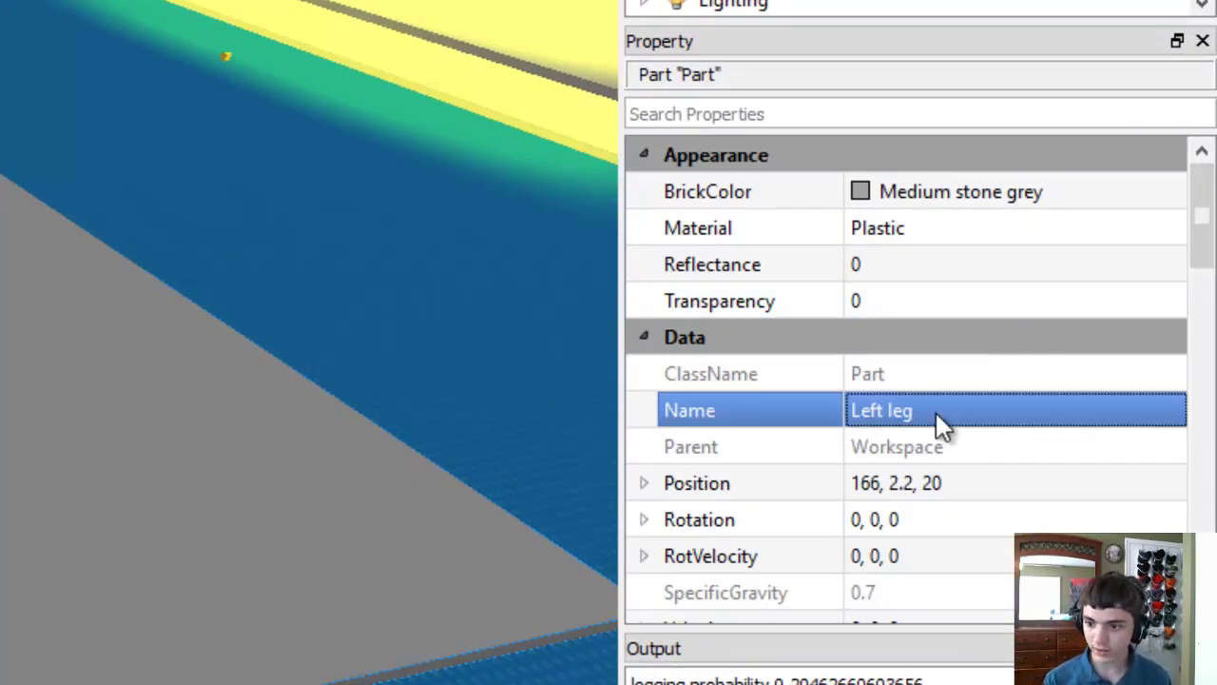
# Step: Resize the Left leg slab along its length, width and height into a small upright block
pyautogui.scroll(-3, 44, 505)
pyautogui.moveTo(44, 505); pyautogui.dragTo(52, 512, button='right')
pyautogui.scroll(3, 44, 505)
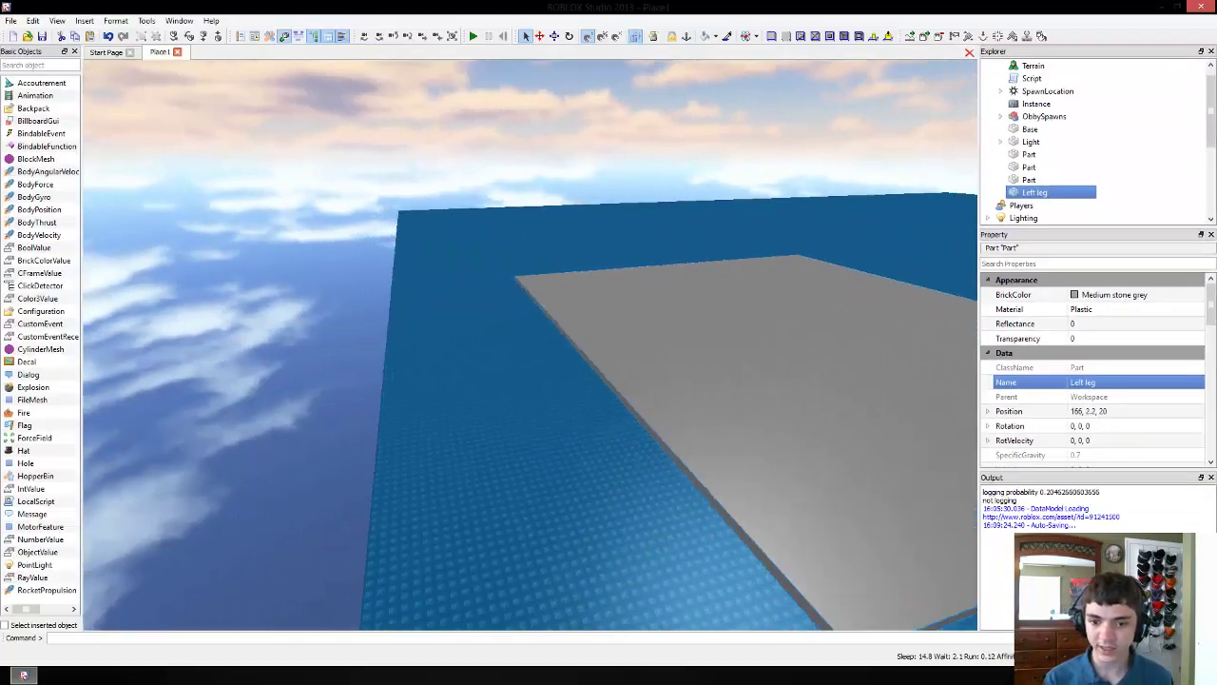
pyautogui.moveTo(609, 314); pyautogui.dragTo(609, 314, button='right')
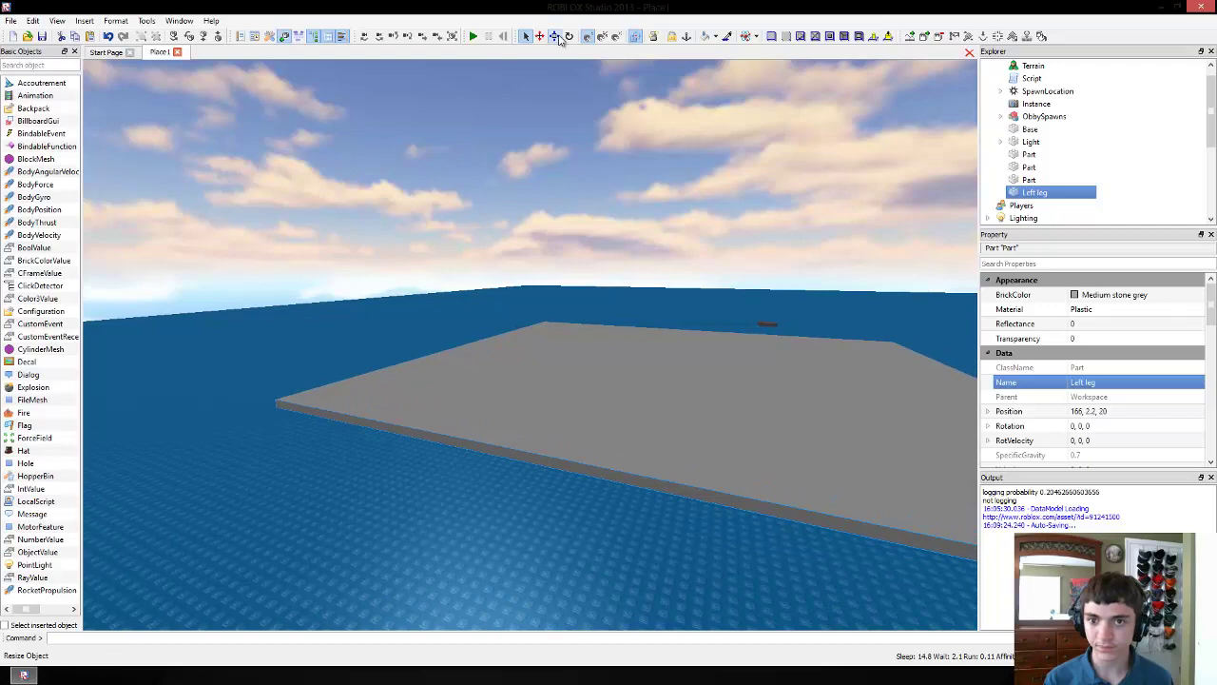
pyautogui.click(557, 37)
pyautogui.moveTo(676, 295); pyautogui.dragTo(676, 296, button='right')
pyautogui.moveTo(740, 247); pyautogui.dragTo(748, 245)
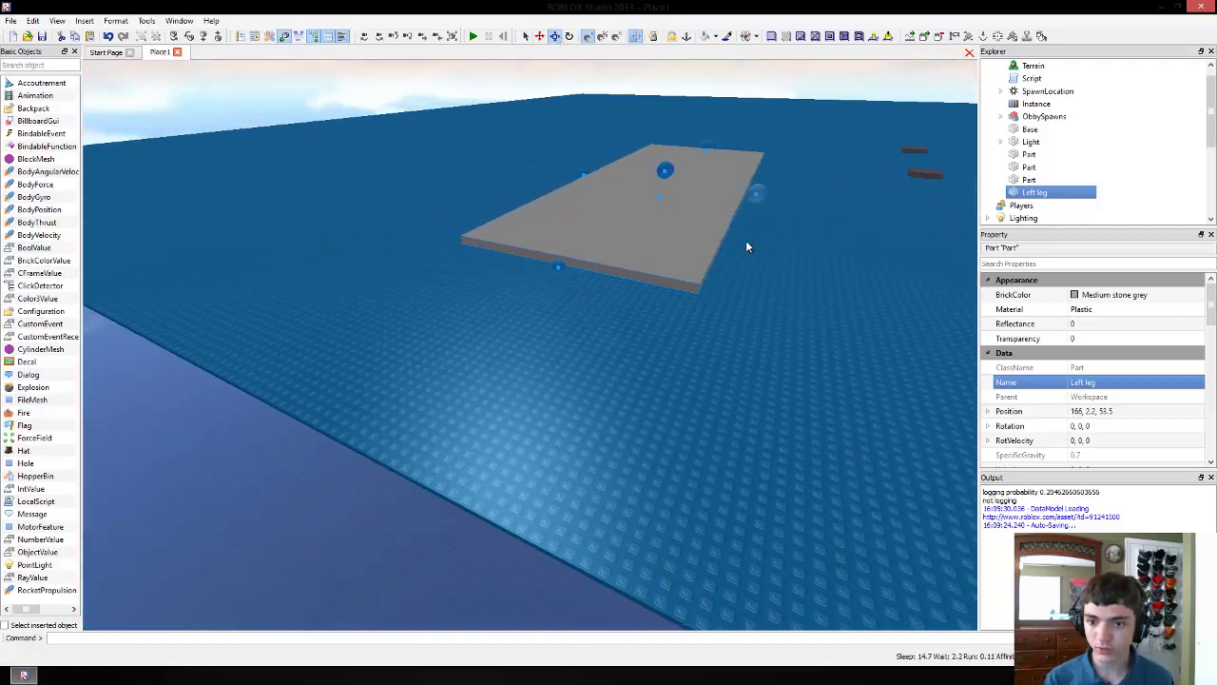
pyautogui.press('w')
pyautogui.press('a')
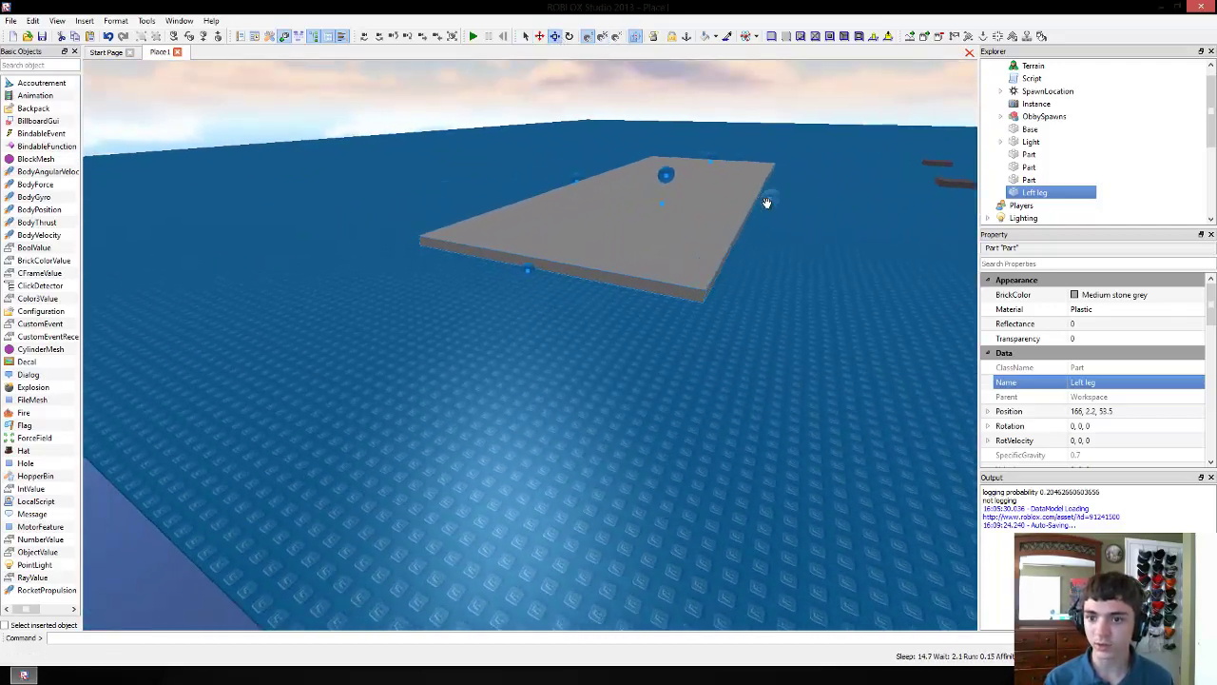
pyautogui.press('w')
pyautogui.press('a')
pyautogui.moveTo(766, 200); pyautogui.dragTo(665, 181)
pyautogui.moveTo(724, 128); pyautogui.dragTo(433, 278)
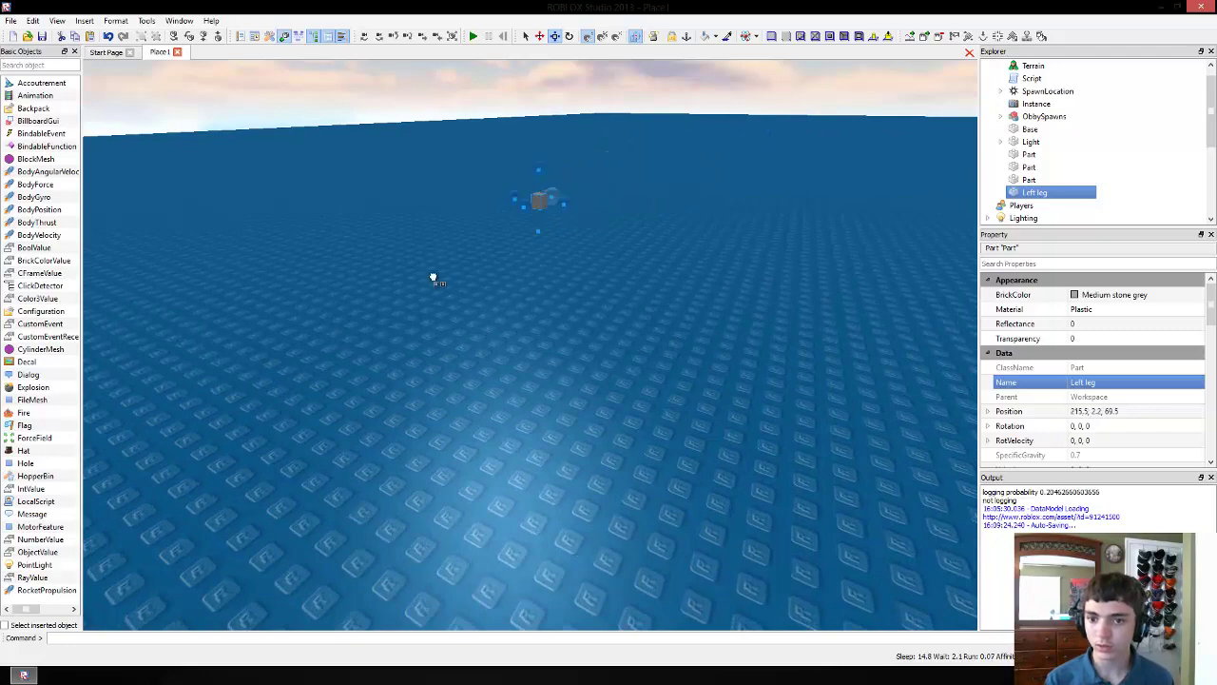
pyautogui.press('w')
# Step: Paste a copy of the leg block and position it directly beside the first leg
pyautogui.moveTo(629, 390)
pyautogui.mouseDown(button='right')
pyautogui.moveTo(513, 366)
pyautogui.moveTo(629, 389)
pyautogui.mouseUp(button='right')
pyautogui.hotkey('ctrl', 'v')
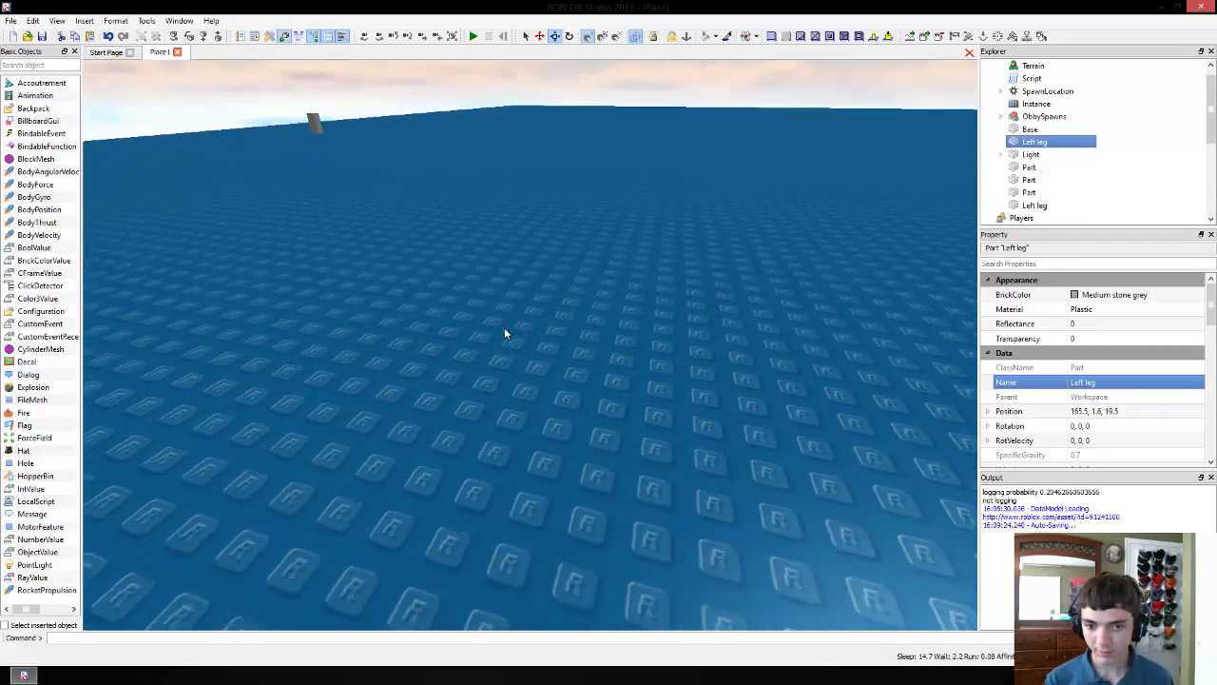
pyautogui.moveTo(504, 329); pyautogui.dragTo(537, 294, button='right')
pyautogui.moveTo(533, 362); pyautogui.dragTo(533, 361, button='right')
pyautogui.moveTo(303, 354); pyautogui.dragTo(262, 361)
pyautogui.moveTo(302, 353); pyautogui.dragTo(262, 362, button='right')
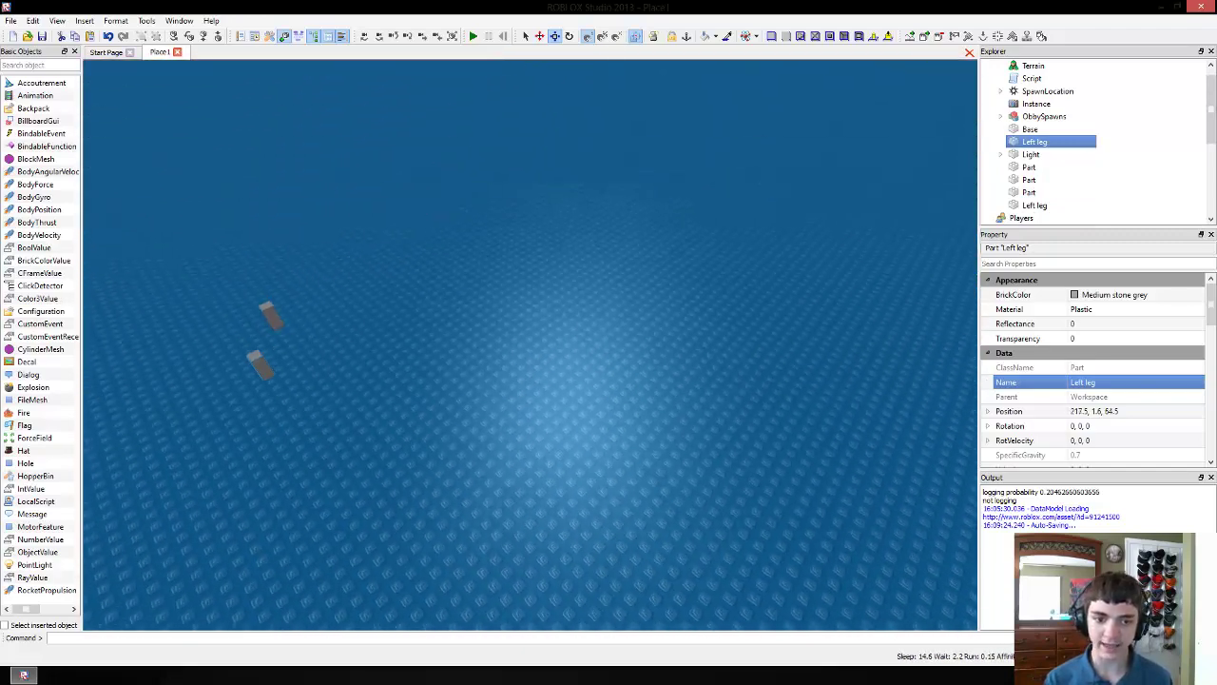
pyautogui.moveTo(263, 361); pyautogui.dragTo(247, 366)
pyautogui.moveTo(262, 361); pyautogui.dragTo(247, 366, button='right')
pyautogui.moveTo(247, 366); pyautogui.dragTo(250, 367)
pyautogui.moveTo(247, 366); pyautogui.dragTo(250, 366, button='right')
pyautogui.moveTo(250, 366); pyautogui.dragTo(183, 532)
# Step: Duplicate the second leg on top of itself and widen the upper block to span both legs
pyautogui.moveTo(228, 542); pyautogui.dragTo(559, 206, button='right')
pyautogui.hotkey('ctrl', 'd')
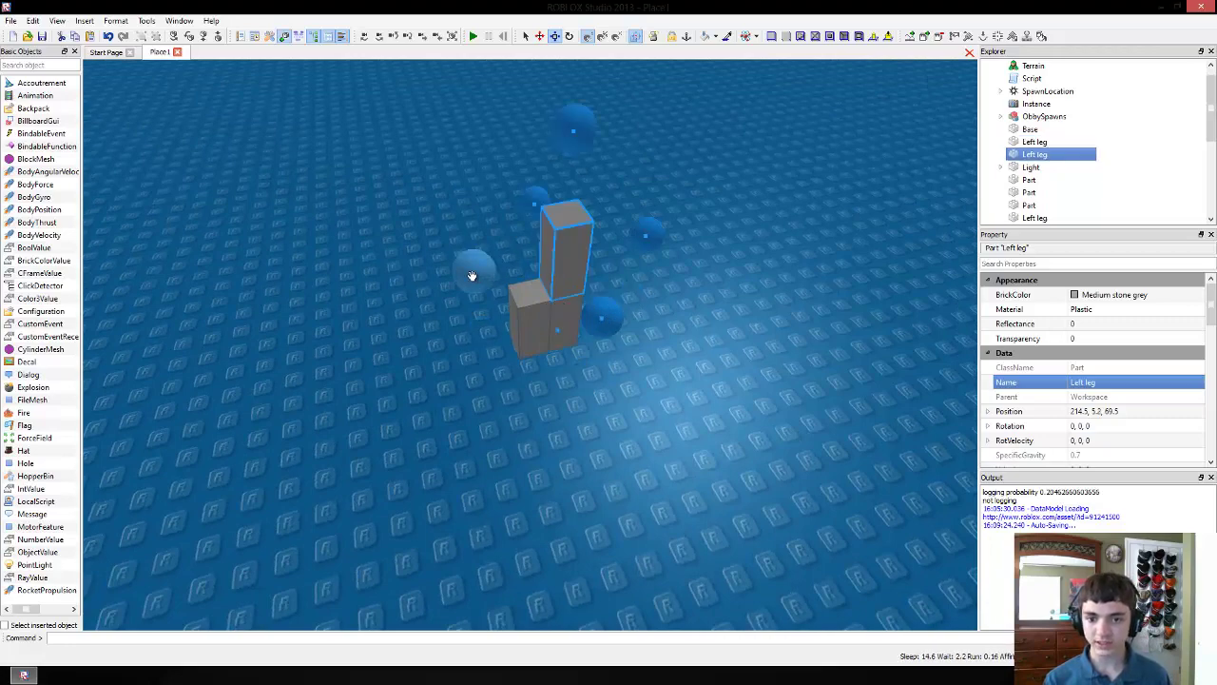
pyautogui.moveTo(471, 274); pyautogui.dragTo(420, 285)
pyautogui.moveTo(420, 285); pyautogui.dragTo(561, 375, button='right')
# Step: Rename the second lower block as Right leg
pyautogui.click(541, 407)
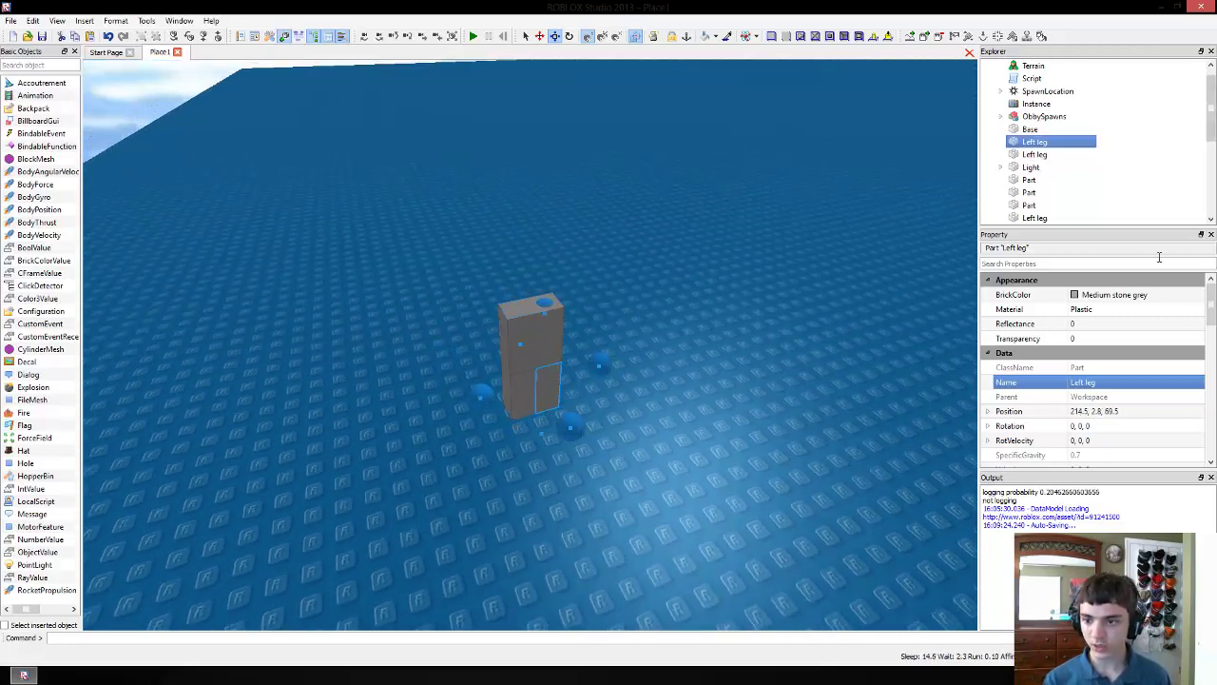
pyautogui.doubleClick(1080, 385)
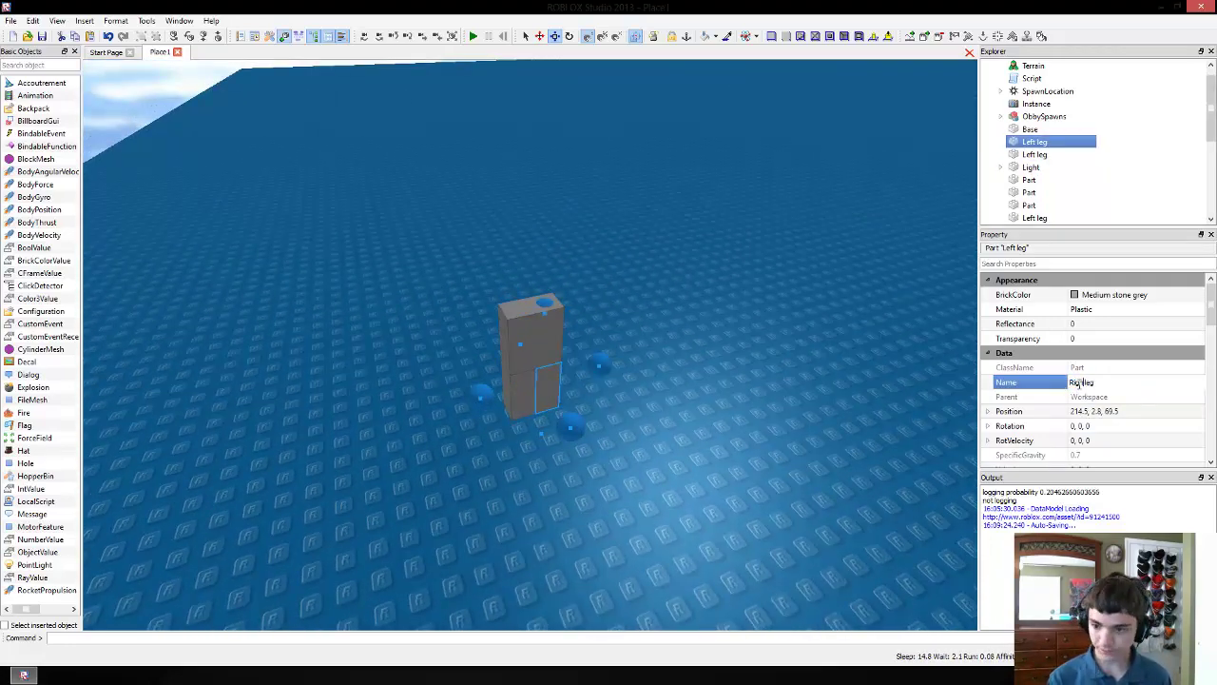
pyautogui.write('Right')
pyautogui.press('Return')
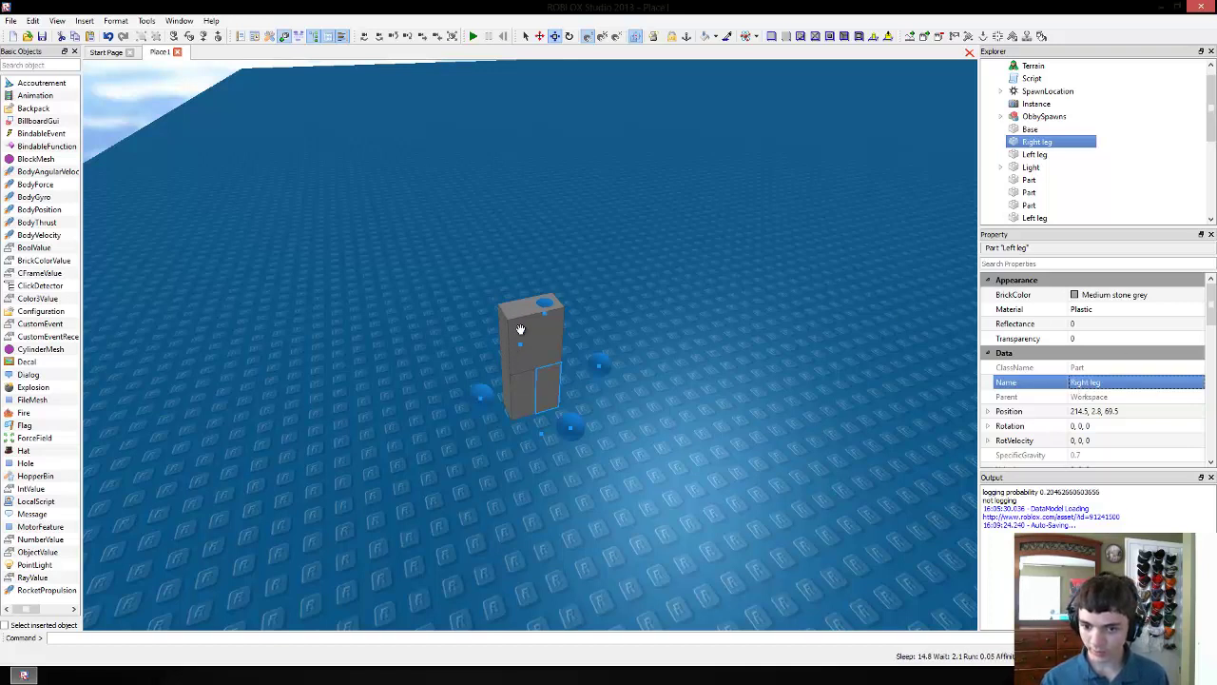
# Step: Rename the wide block above the legs as Torso
pyautogui.click(520, 328)
pyautogui.click(1102, 383)
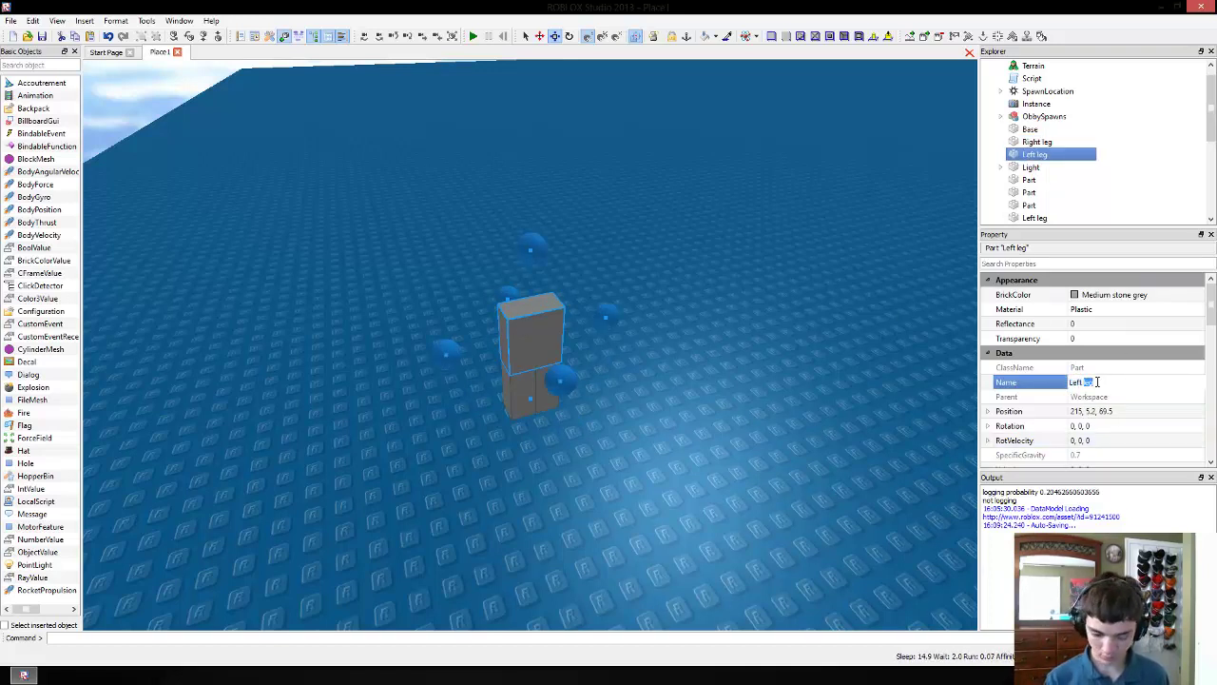
pyautogui.write('Torso')
pyautogui.press('Return')
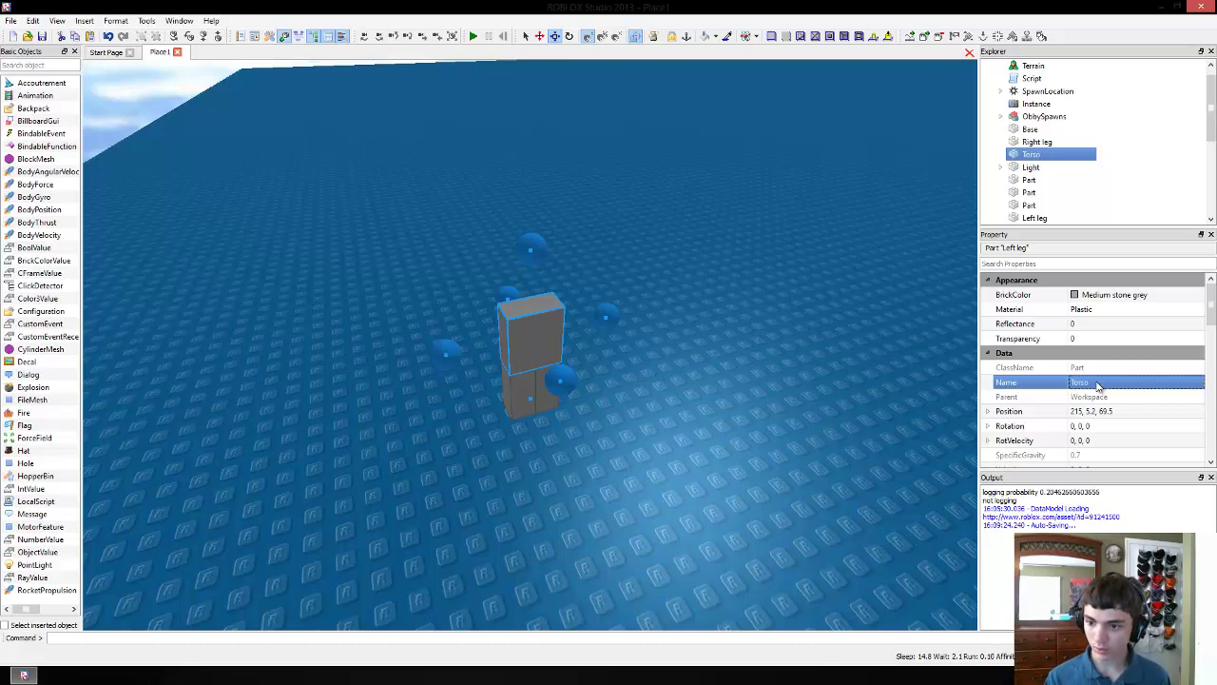
# Step: Duplicate the Left leg block, place the copy against the torso's side above that leg, and rename it Left arm
pyautogui.click(509, 395)
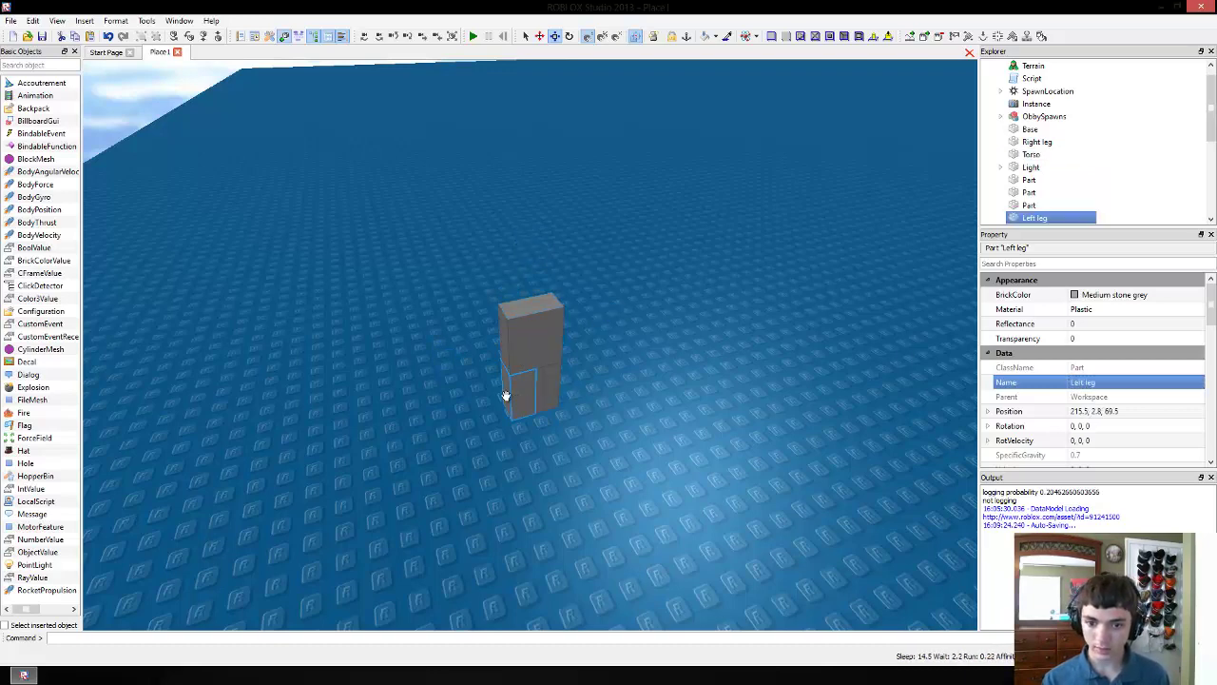
pyautogui.moveTo(521, 400); pyautogui.dragTo(526, 391)
pyautogui.moveTo(513, 308); pyautogui.dragTo(551, 218)
pyautogui.scroll(-3, 469, 335)
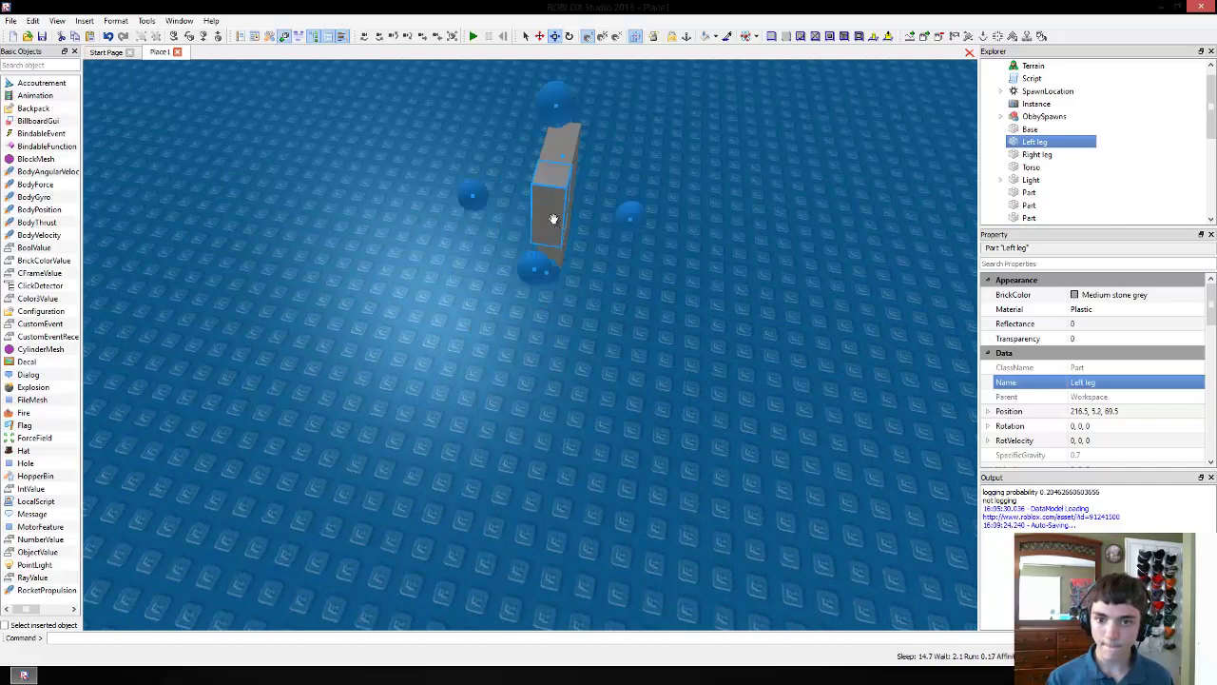
pyautogui.moveTo(551, 218); pyautogui.dragTo(404, 170, button='right')
pyautogui.click(1089, 382)
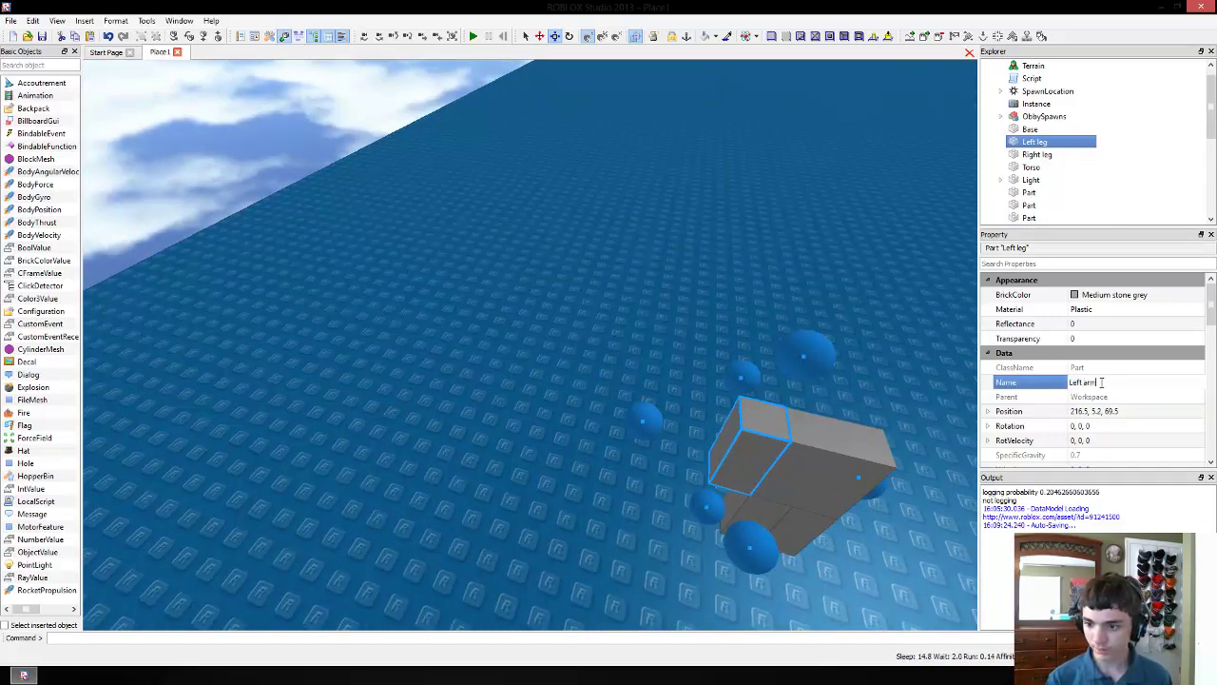
pyautogui.press('Return')
# Step: Duplicate the Left arm and place the copy against the opposite side of the torso at the same height
pyautogui.moveTo(923, 409); pyautogui.dragTo(962, 382, button='right')
pyautogui.scroll(-2, 947, 383)
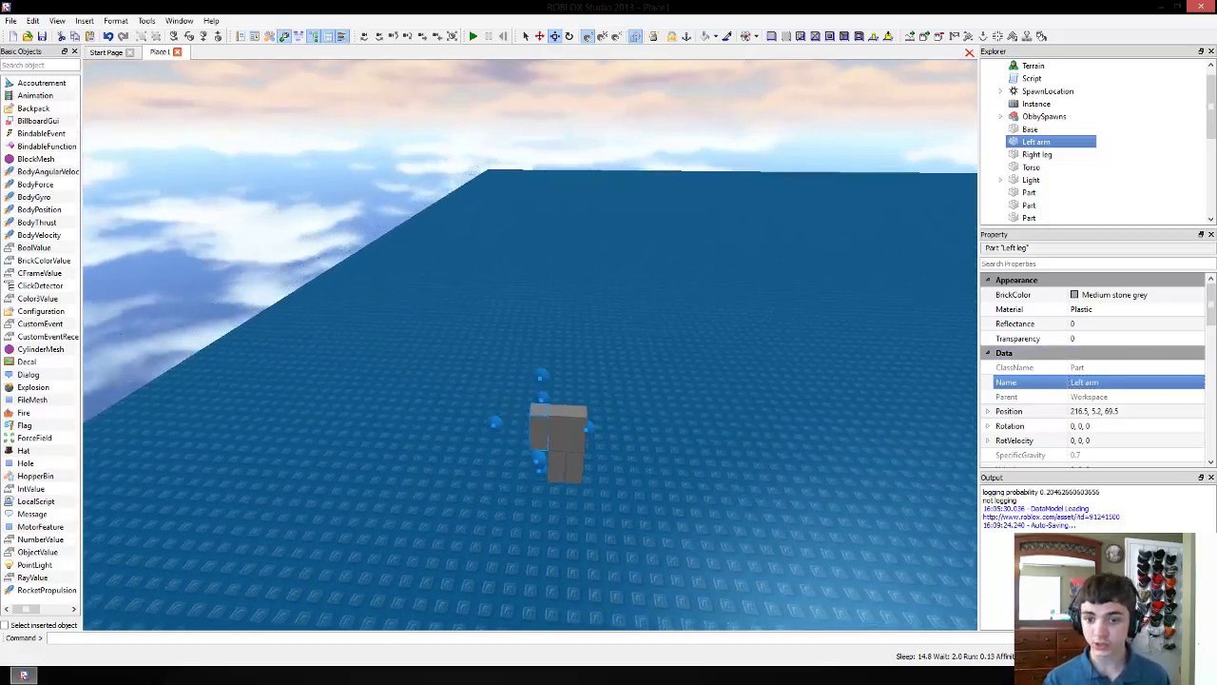
pyautogui.scroll(2, 628, 451)
pyautogui.hotkey('ctrl', 'd')
pyautogui.scroll(1, 603, 413)
pyautogui.moveTo(583, 431); pyautogui.dragTo(602, 391)
pyautogui.moveTo(603, 413); pyautogui.dragTo(602, 390, button='right')
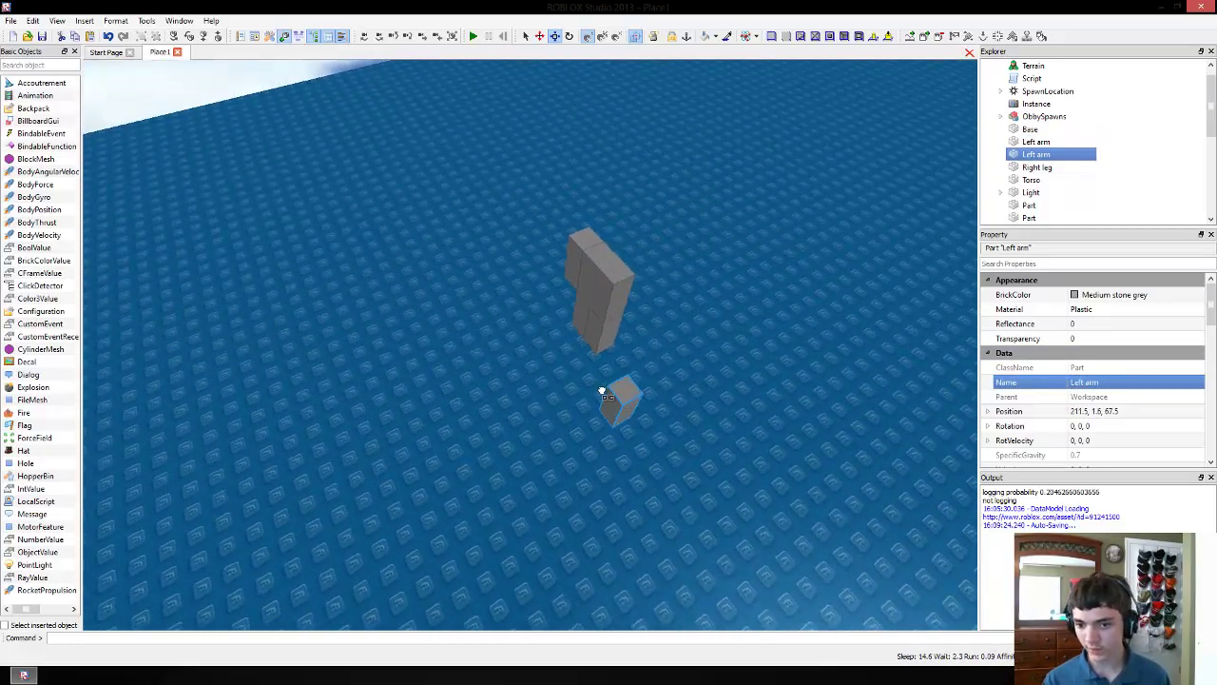
pyautogui.moveTo(601, 391); pyautogui.dragTo(484, 307)
pyautogui.moveTo(602, 391); pyautogui.dragTo(484, 307, button='right')
pyautogui.moveTo(484, 307); pyautogui.dragTo(457, 306)
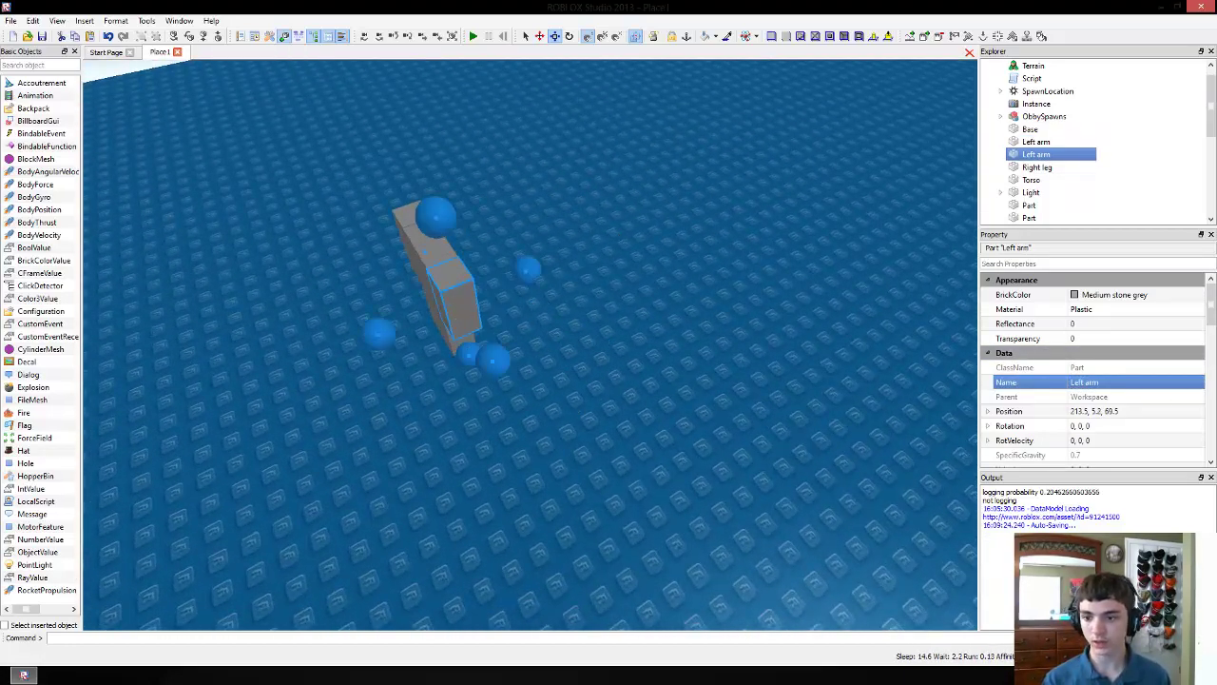
# Step: Rename the duplicated arm on the right leg's side as Right arm
pyautogui.click(1081, 382)
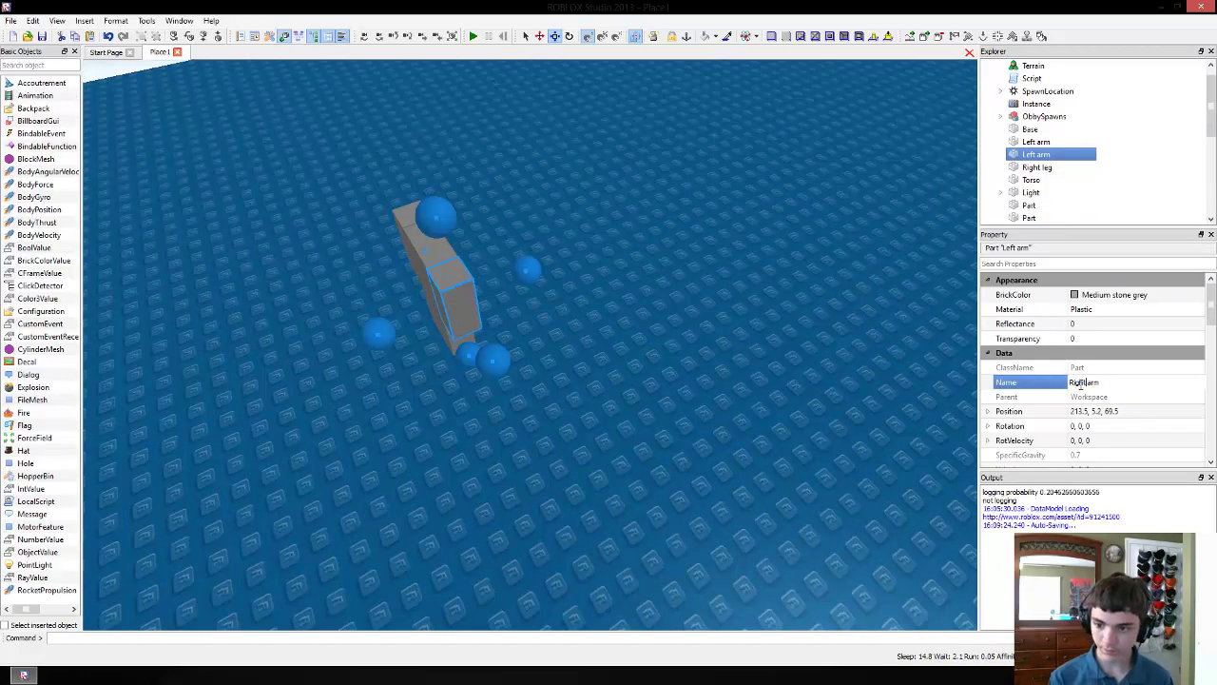
pyautogui.write('Right arm')
pyautogui.press('Return')
pyautogui.moveTo(745, 396); pyautogui.dragTo(636, 370, button='right')
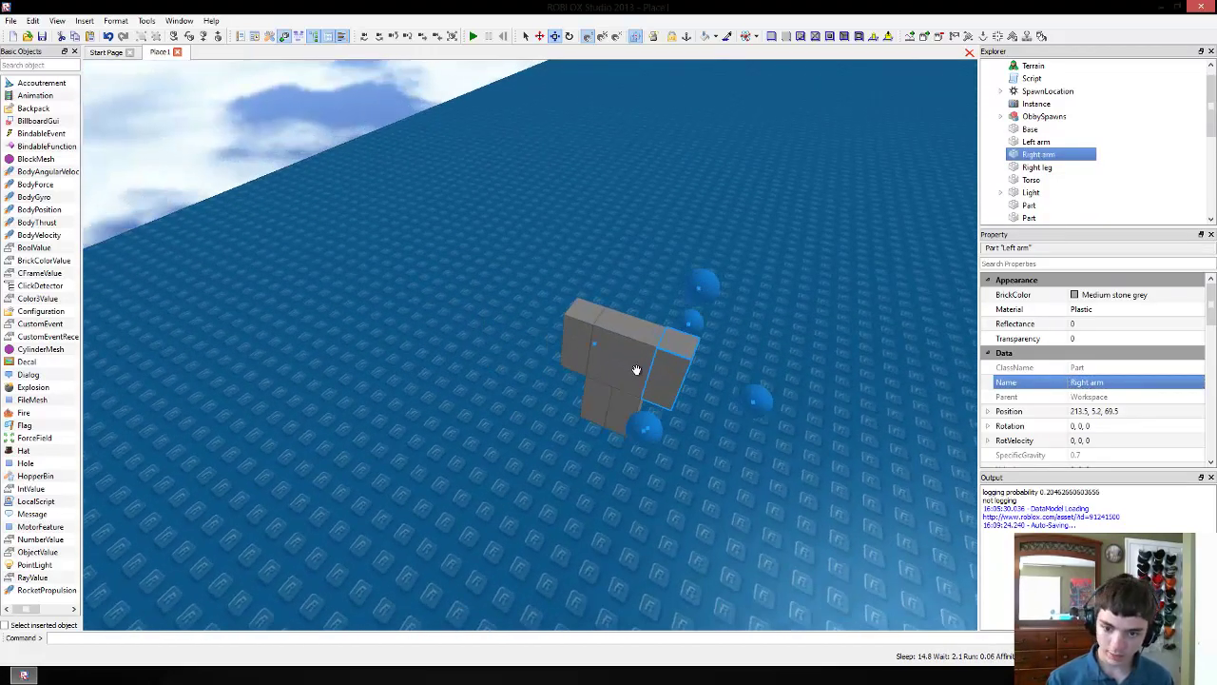
# Step: Duplicate the Torso and shorten the copy on top of it to about half its height for the head
pyautogui.click(612, 357)
pyautogui.hotkey('ctrl', 'd')
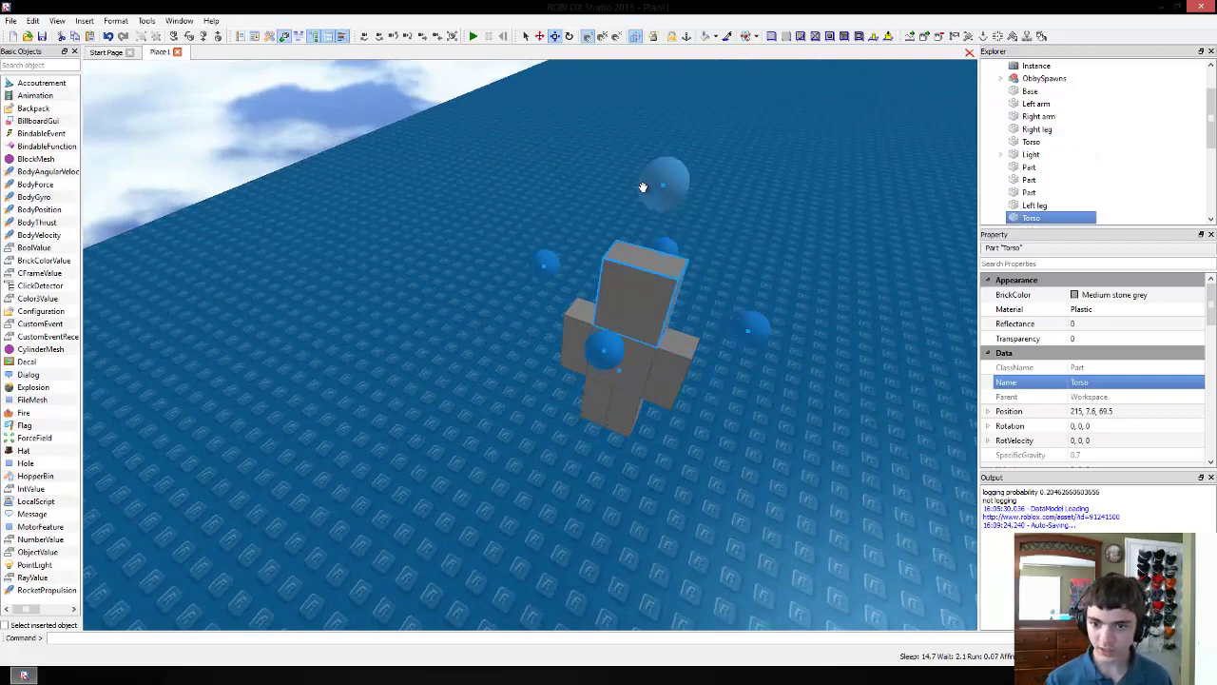
pyautogui.moveTo(640, 187); pyautogui.dragTo(641, 255)
pyautogui.scroll(1, 640, 256)
pyautogui.scroll(-2, 421, 72)
pyautogui.scroll(3, 469, 171)
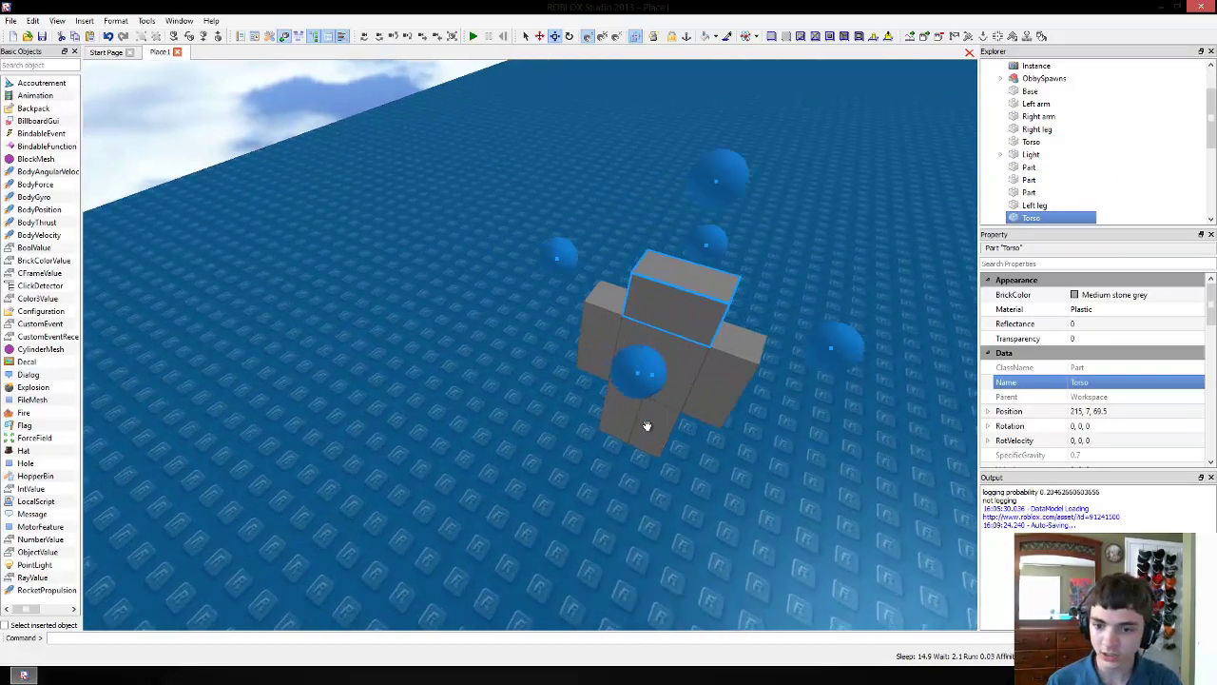
# Step: Try the Studs top surface on the Right arm and return it to Smooth
pyautogui.click(729, 357)
pyautogui.scroll(-10, 1188, 404)
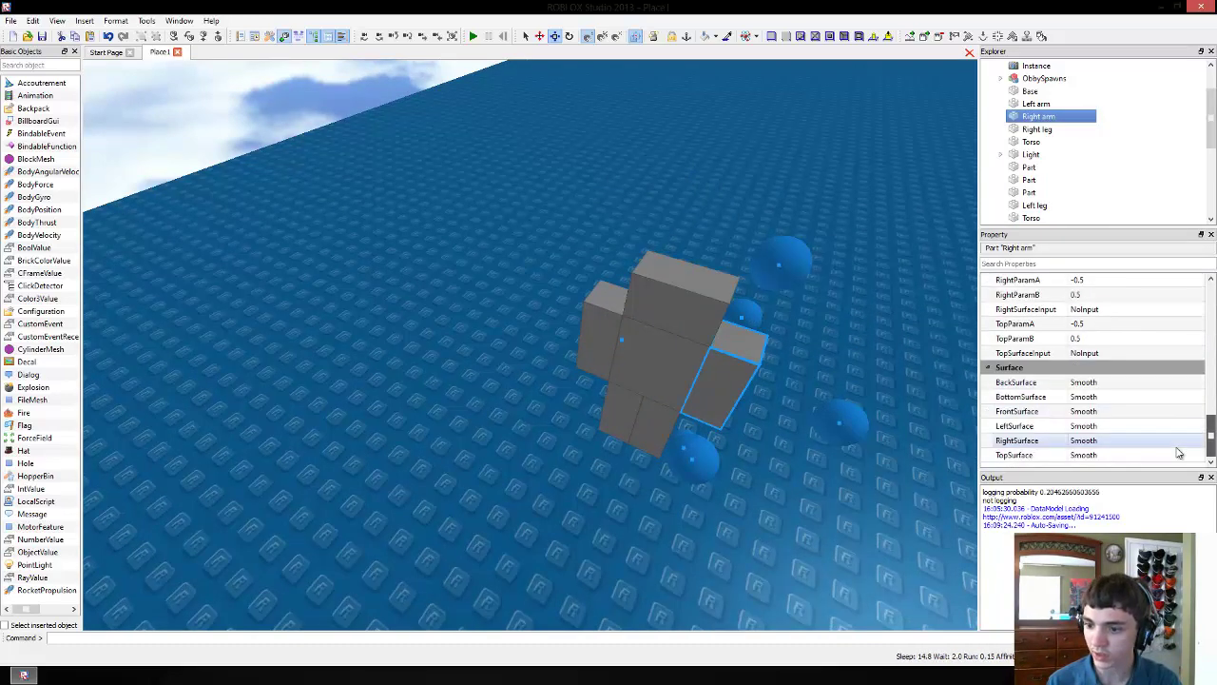
pyautogui.click(1179, 454)
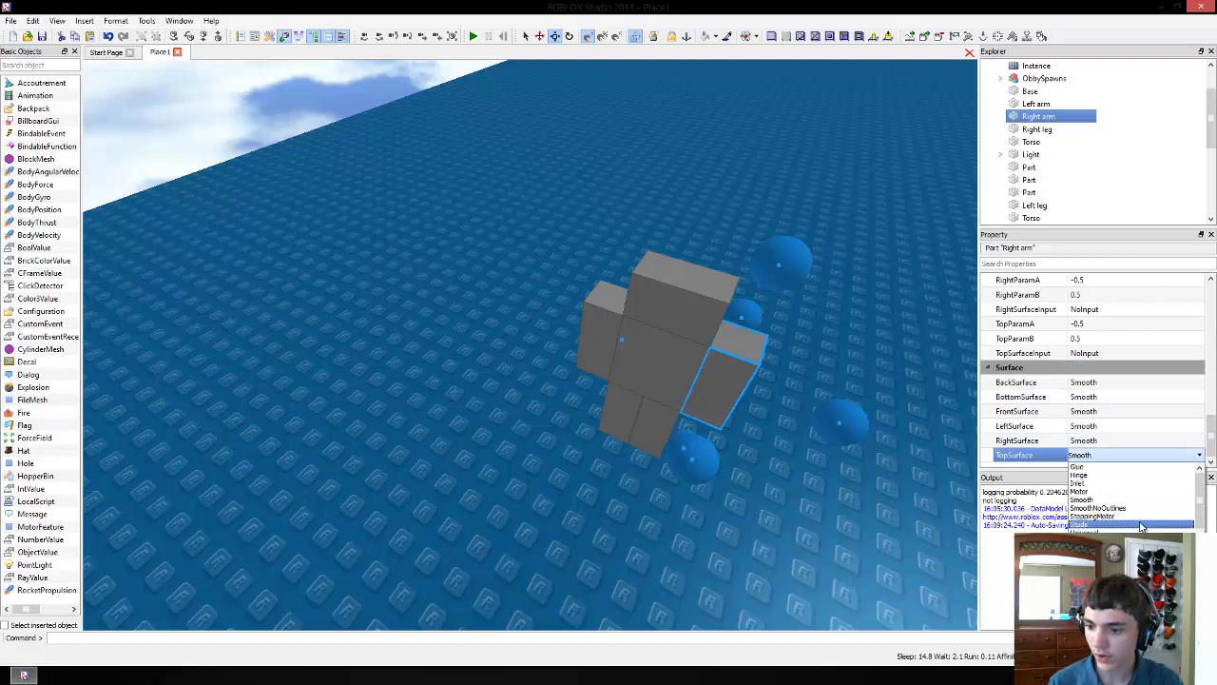
pyautogui.click(1141, 525)
pyautogui.click(1165, 456)
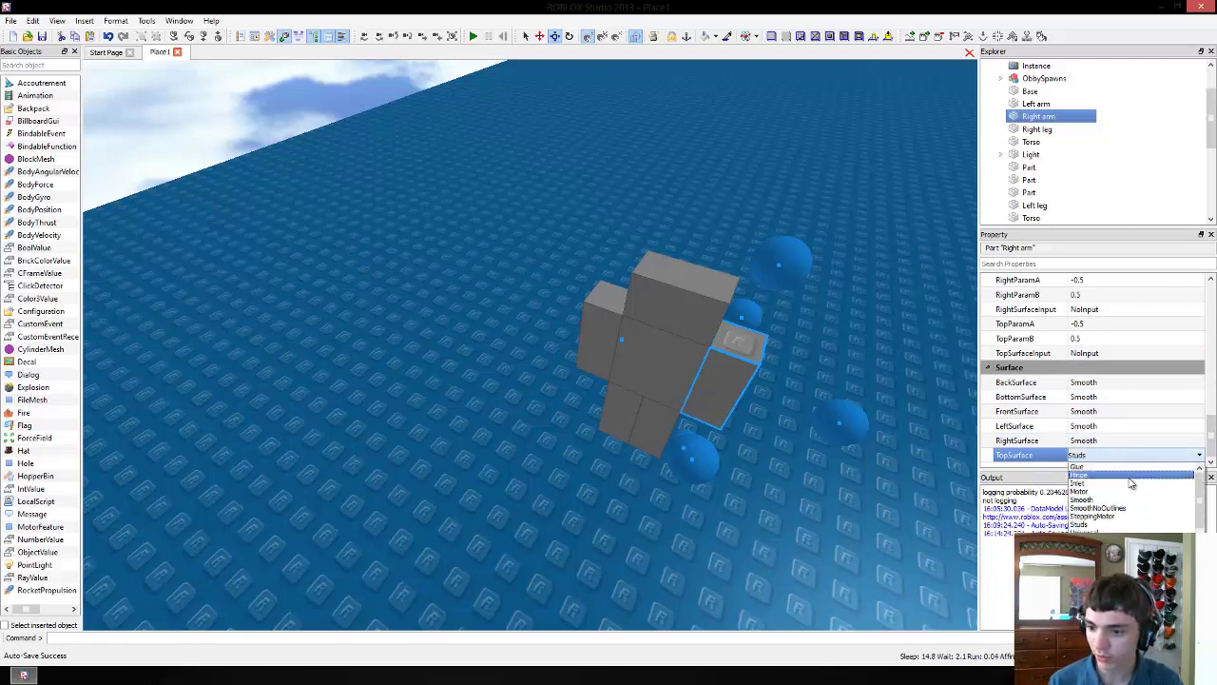
pyautogui.click(1122, 500)
pyautogui.click(677, 291)
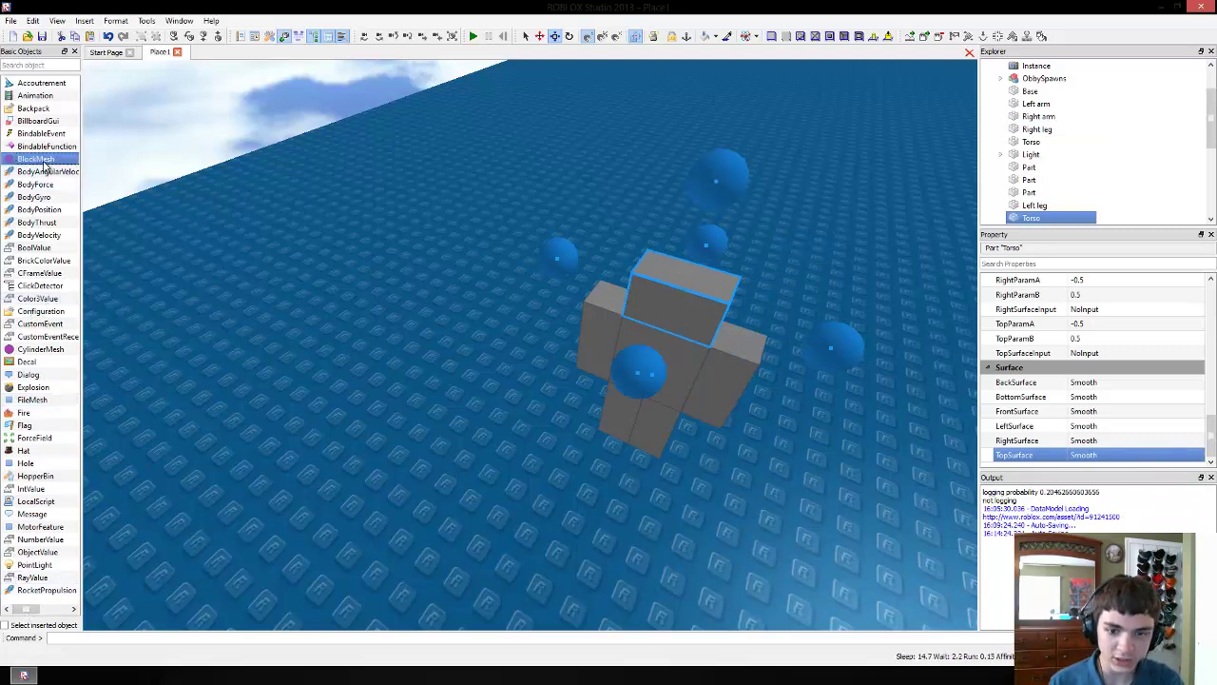
pyautogui.scroll(-2, 1209, 136)
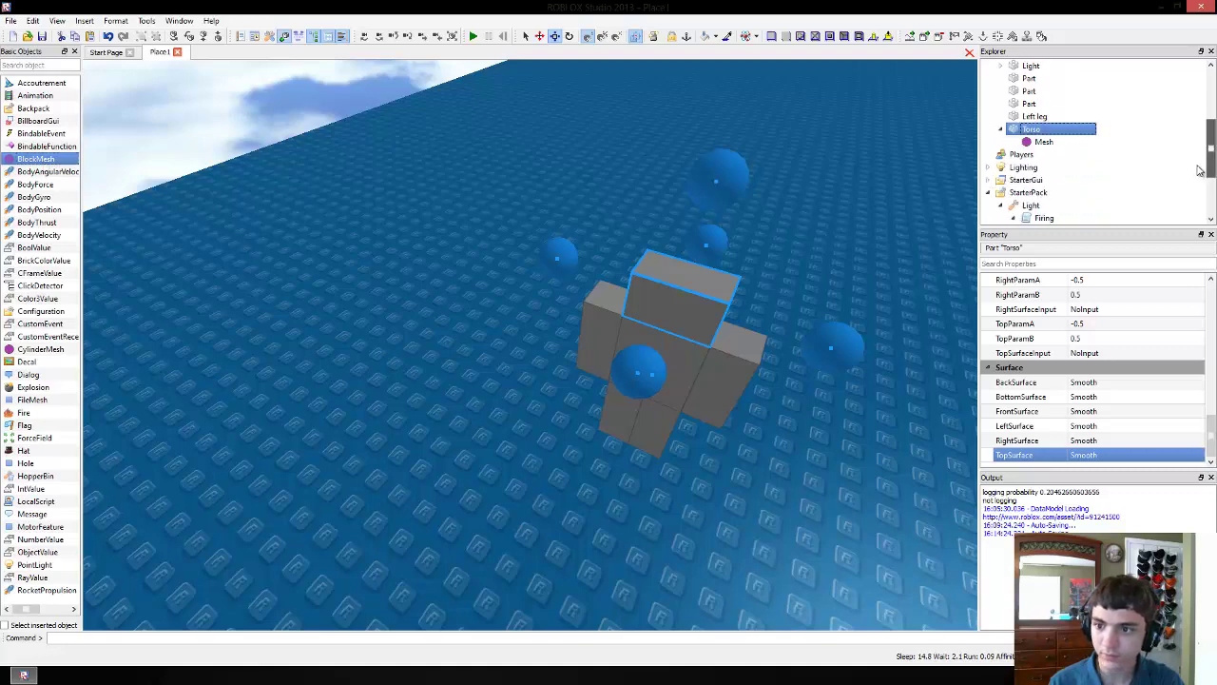
pyautogui.click(1045, 142)
pyautogui.press('Delete')
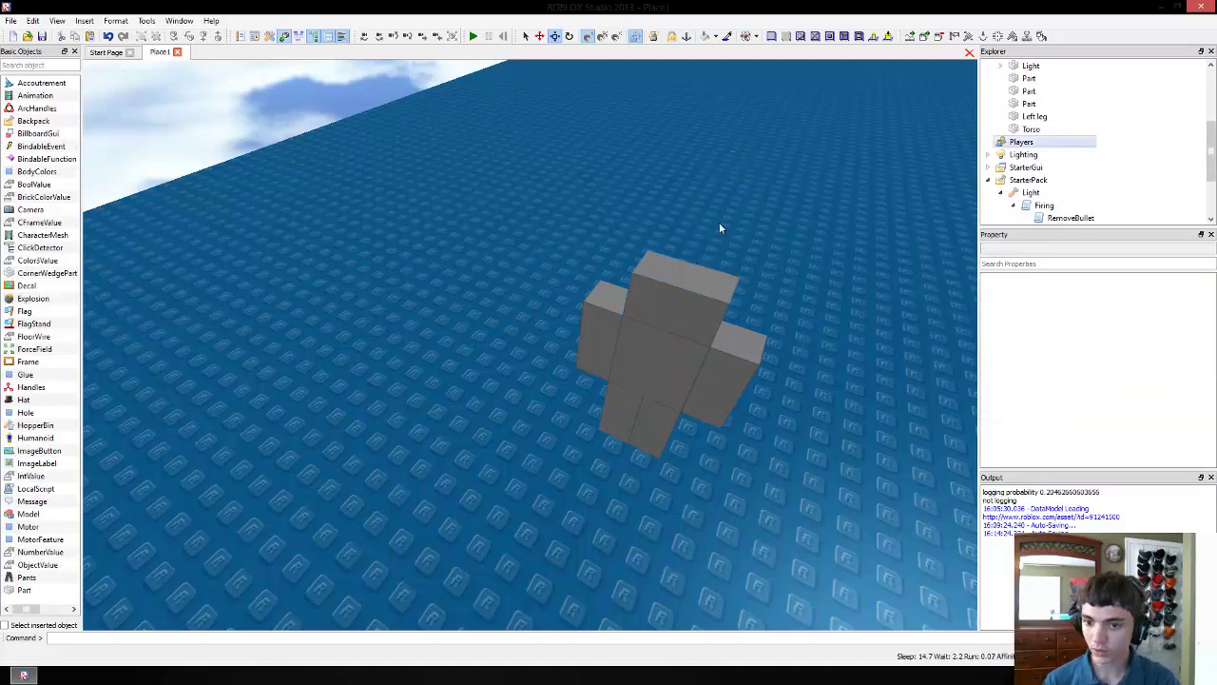
# Step: Rename the short block on top of the torso as Head
pyautogui.click(647, 300)
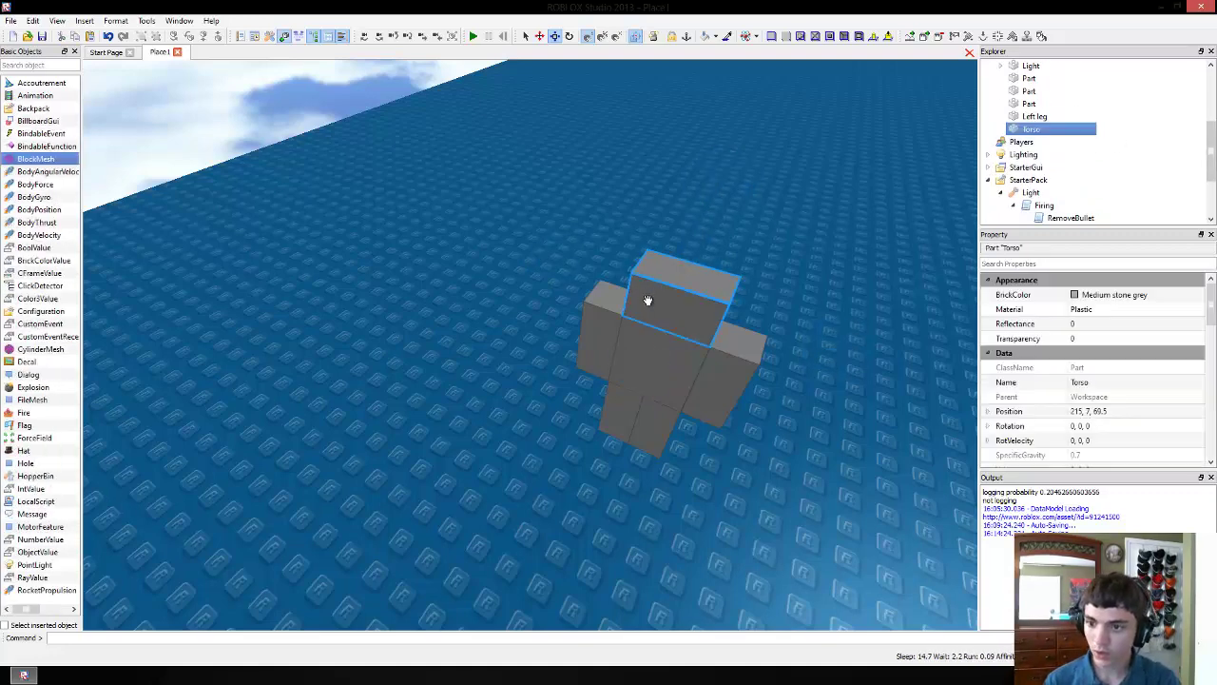
pyautogui.click(1158, 380)
pyautogui.press('Return')
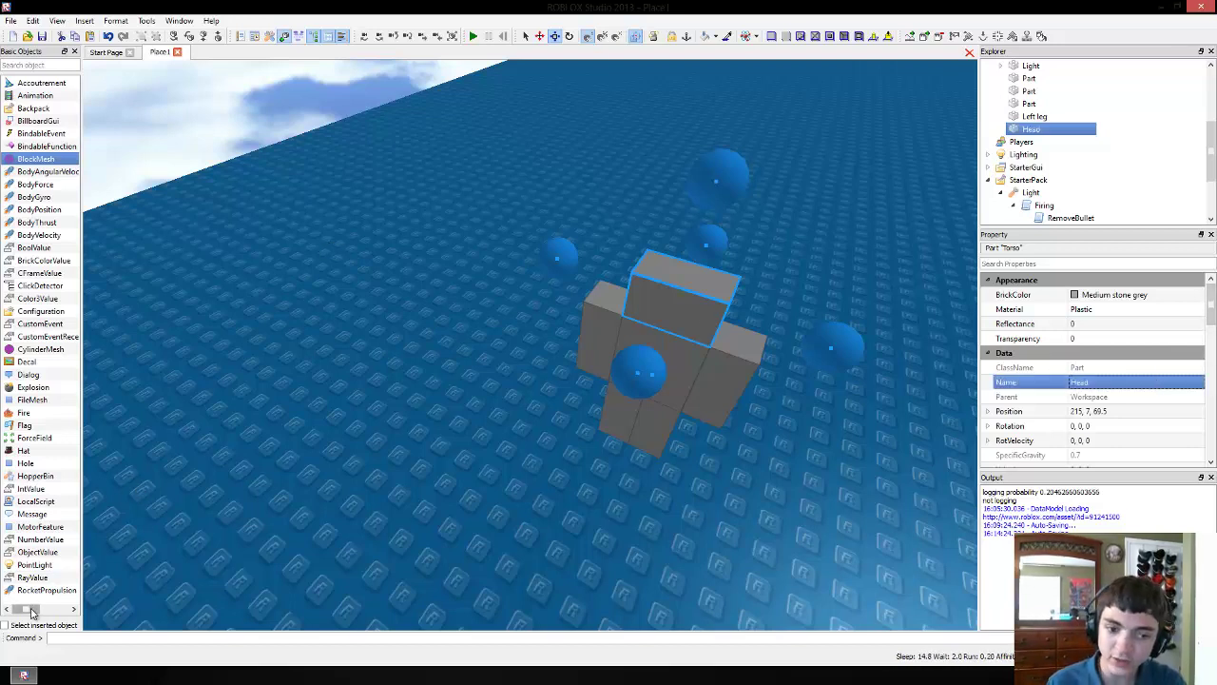
# Step: Insert a SpecialMesh into the Head part to give it a rounded head shape
pyautogui.moveTo(32, 611); pyautogui.dragTo(52, 612)
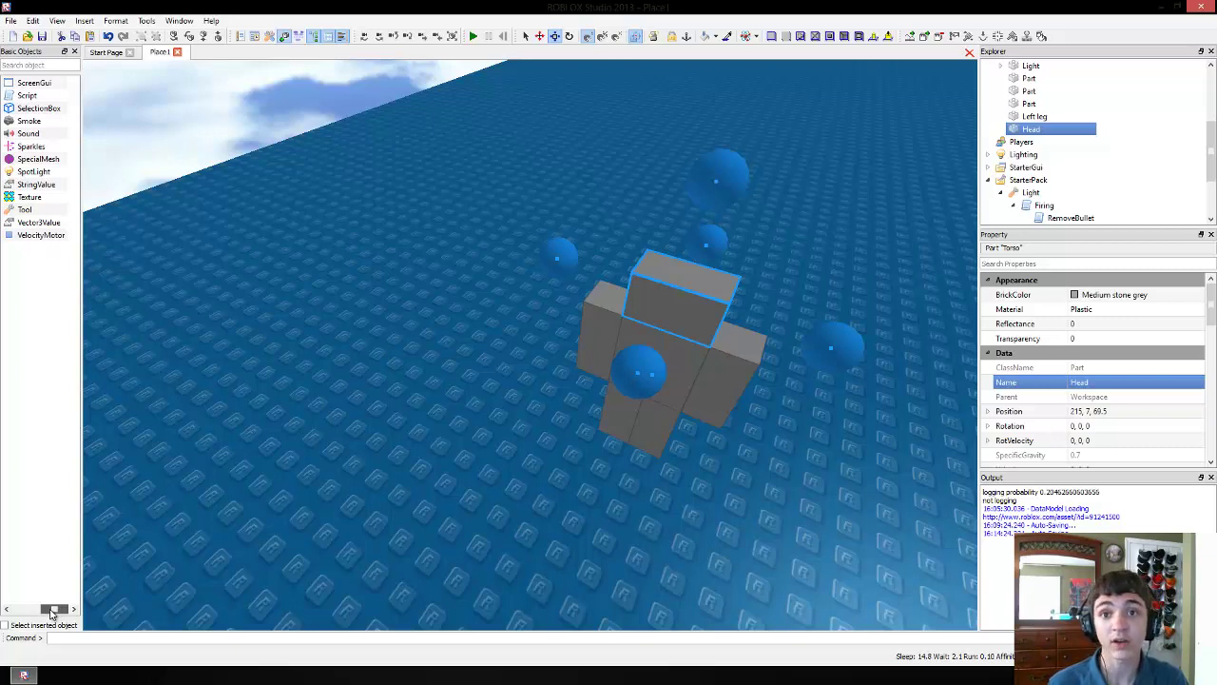
pyautogui.moveTo(38, 615); pyautogui.dragTo(4, 618)
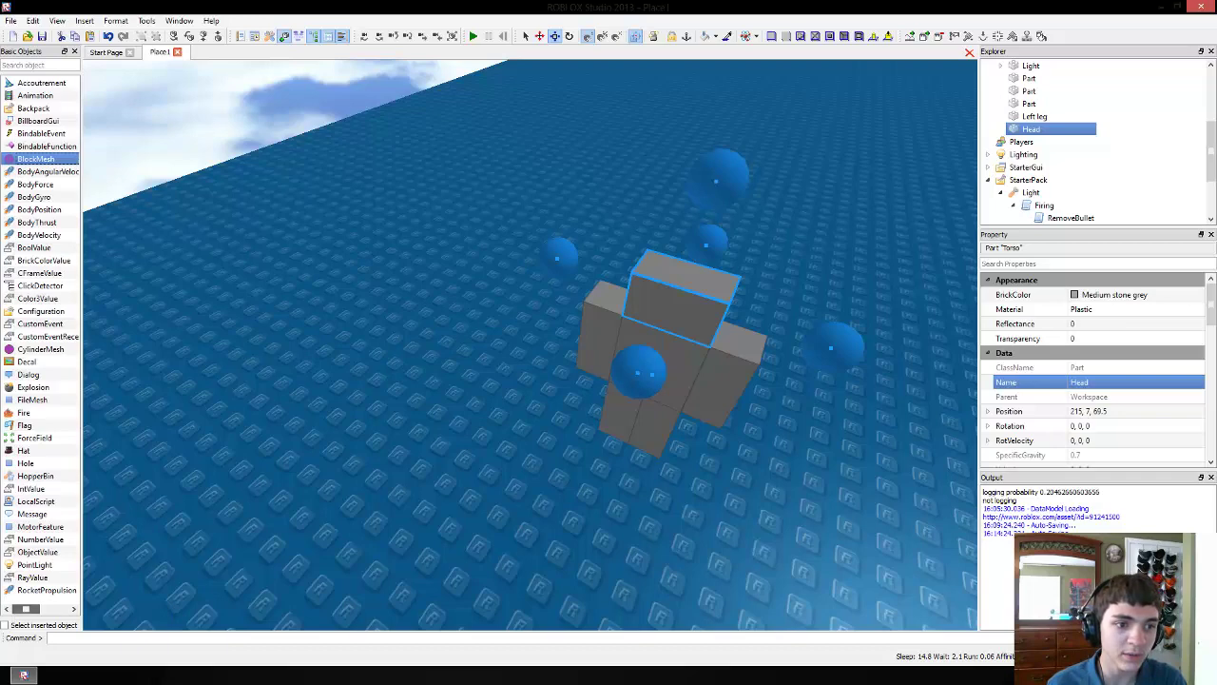
pyautogui.click(50, 612)
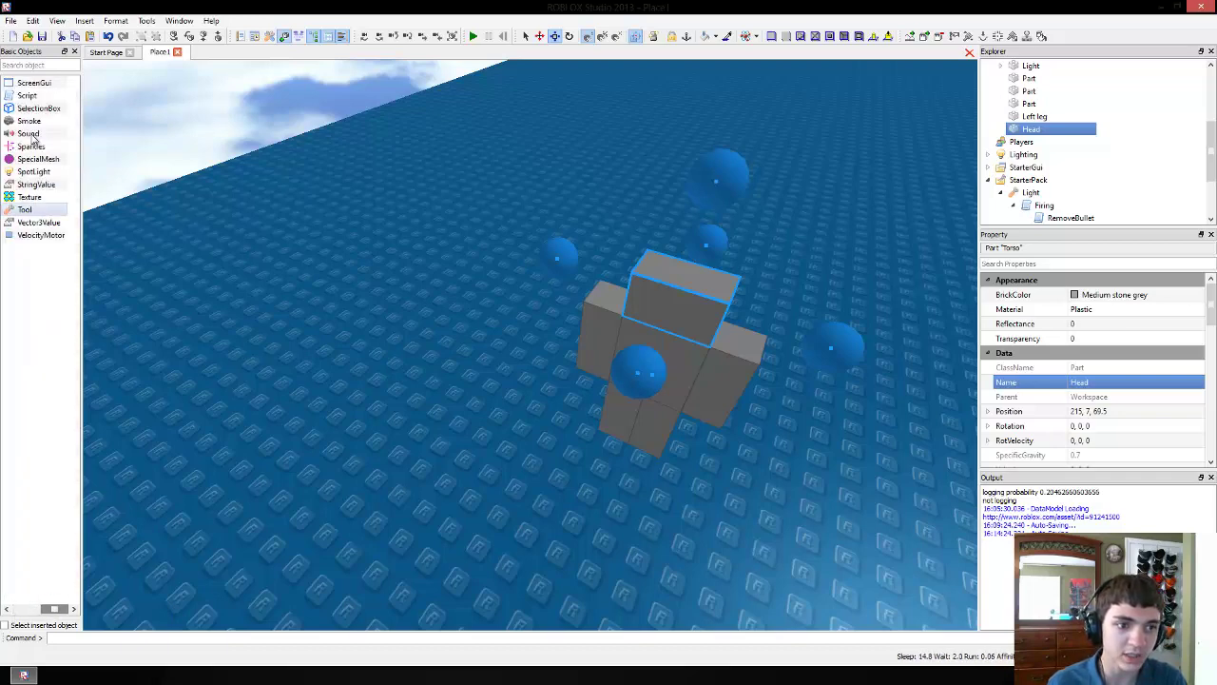
pyautogui.click(38, 159)
pyautogui.click(1032, 155)
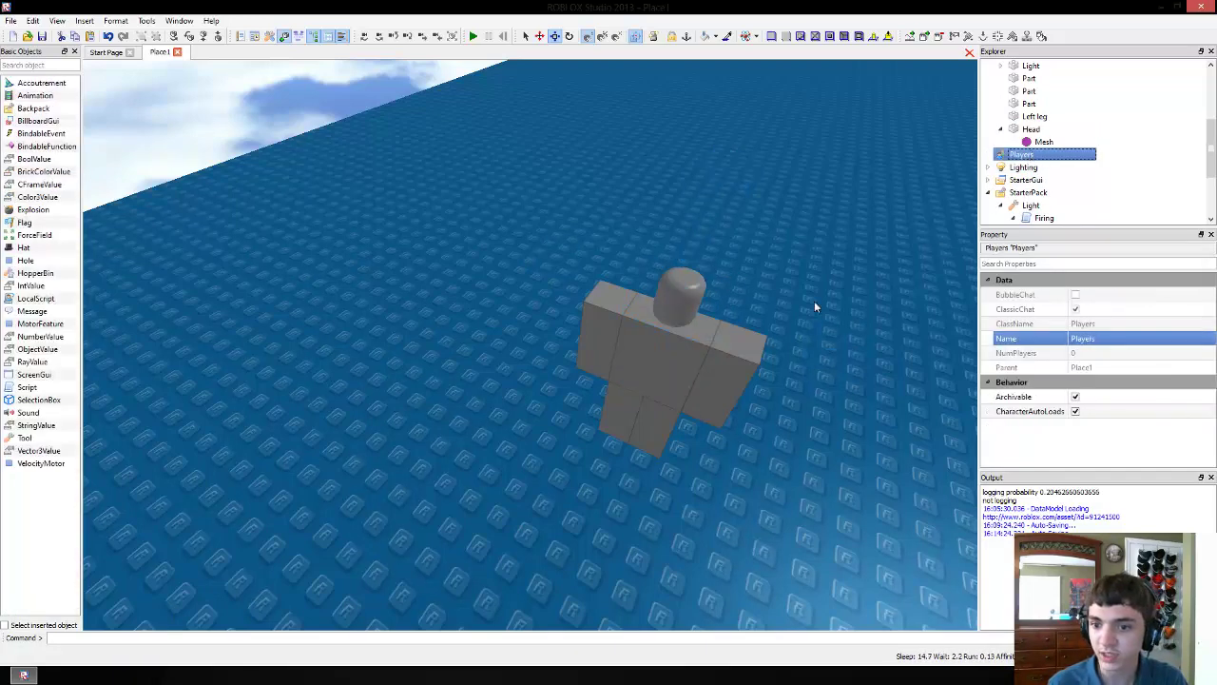
# Step: Paint the character's Torso with the Brown colour
pyautogui.moveTo(656, 415); pyautogui.dragTo(654, 419, button='right')
pyautogui.click(514, 460)
pyautogui.moveTo(514, 459); pyautogui.dragTo(557, 380, button='right')
pyautogui.click(543, 500)
pyautogui.scroll(-3, 523, 385)
pyautogui.click(539, 376)
pyautogui.scroll(-2, 559, 378)
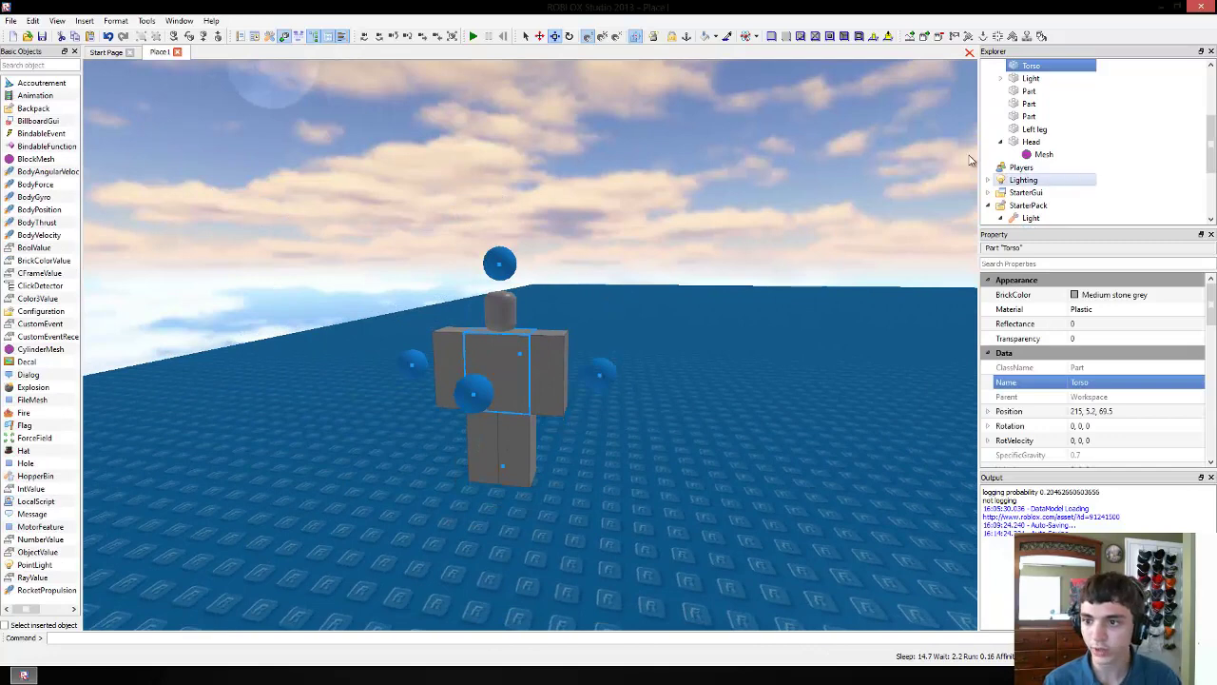
pyautogui.click(715, 38)
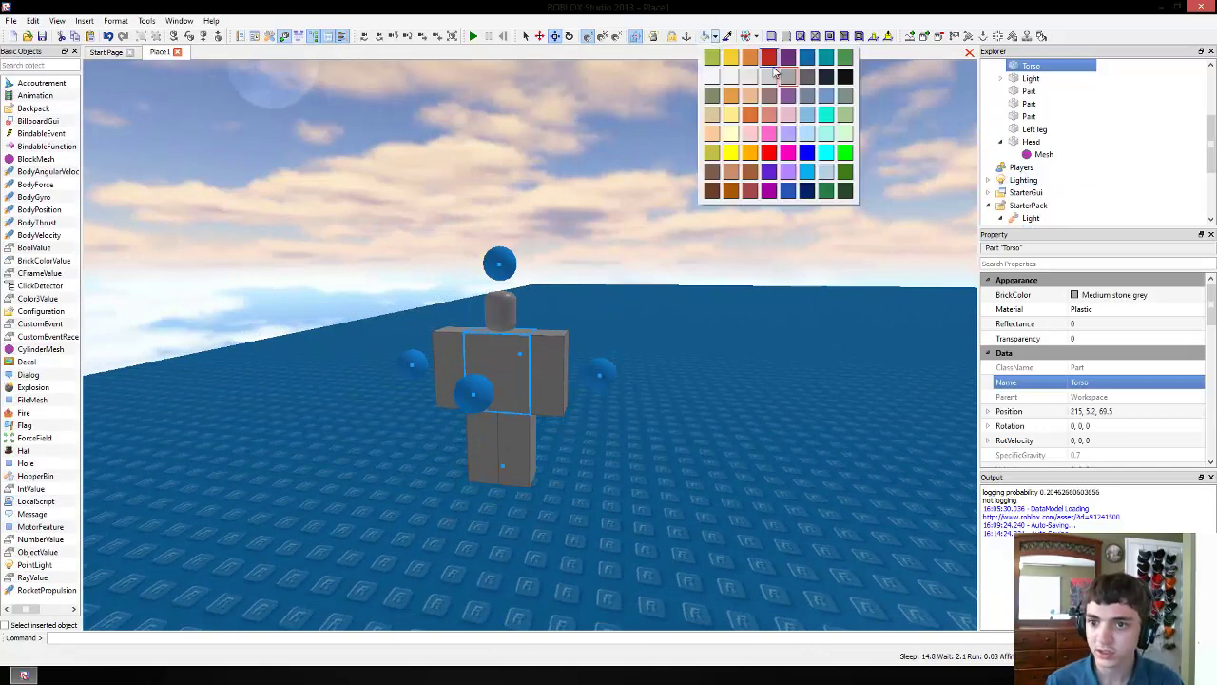
pyautogui.click(711, 179)
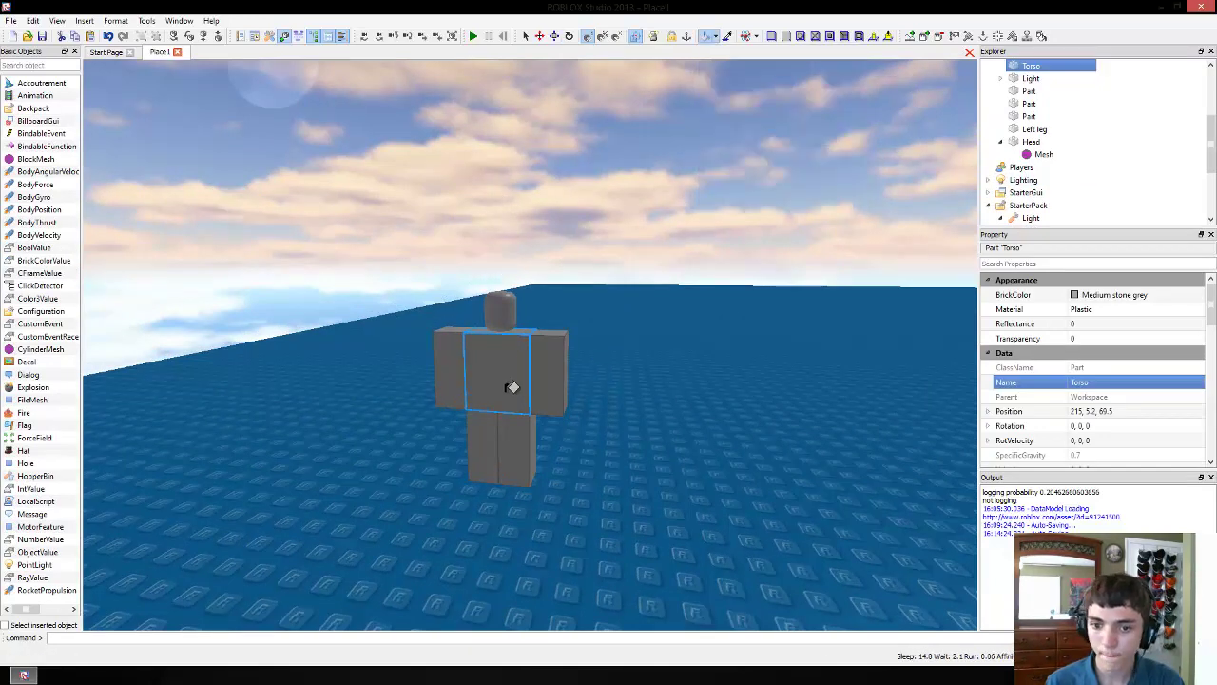
# Step: Paint the head, both arms and both legs with the Grime colour, then return to the selection tool
pyautogui.click(715, 38)
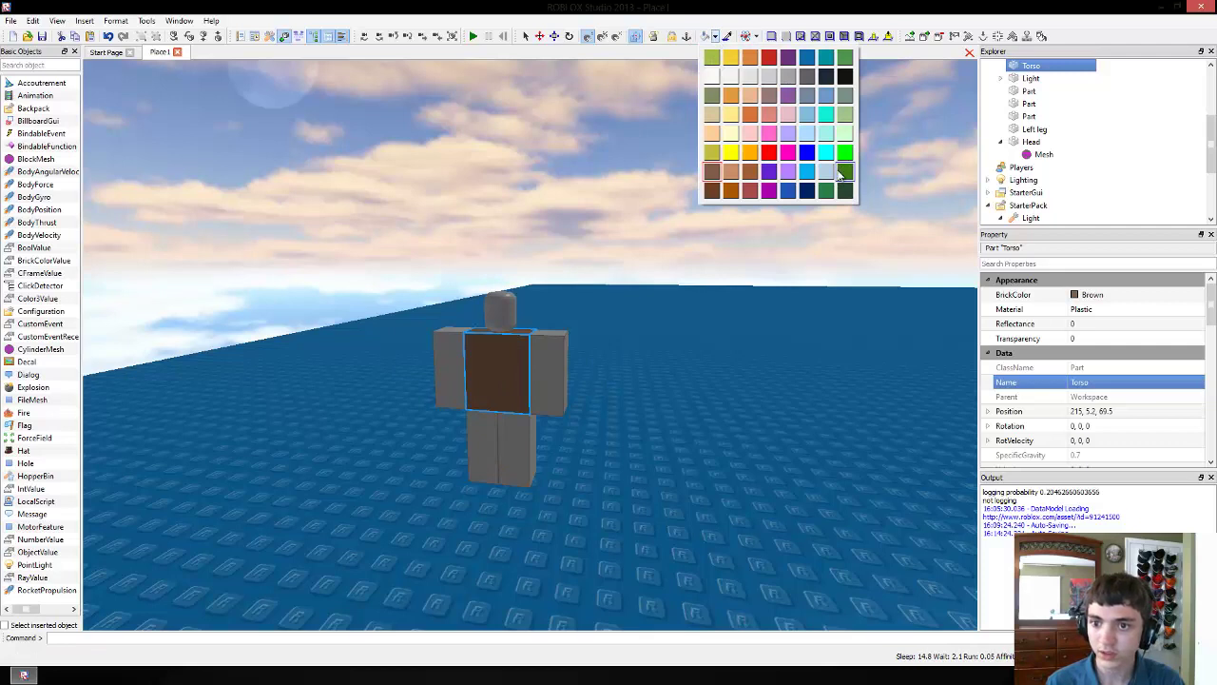
pyautogui.click(711, 96)
pyautogui.click(715, 38)
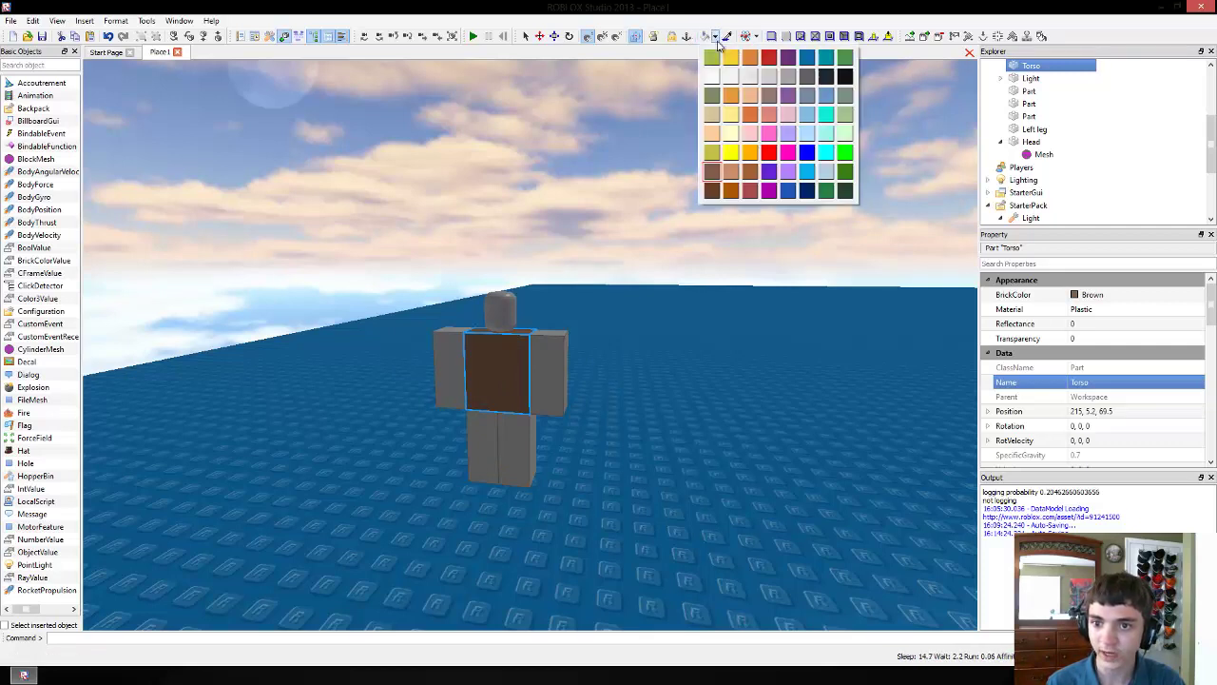
pyautogui.click(711, 99)
pyautogui.click(500, 310)
pyautogui.click(552, 351)
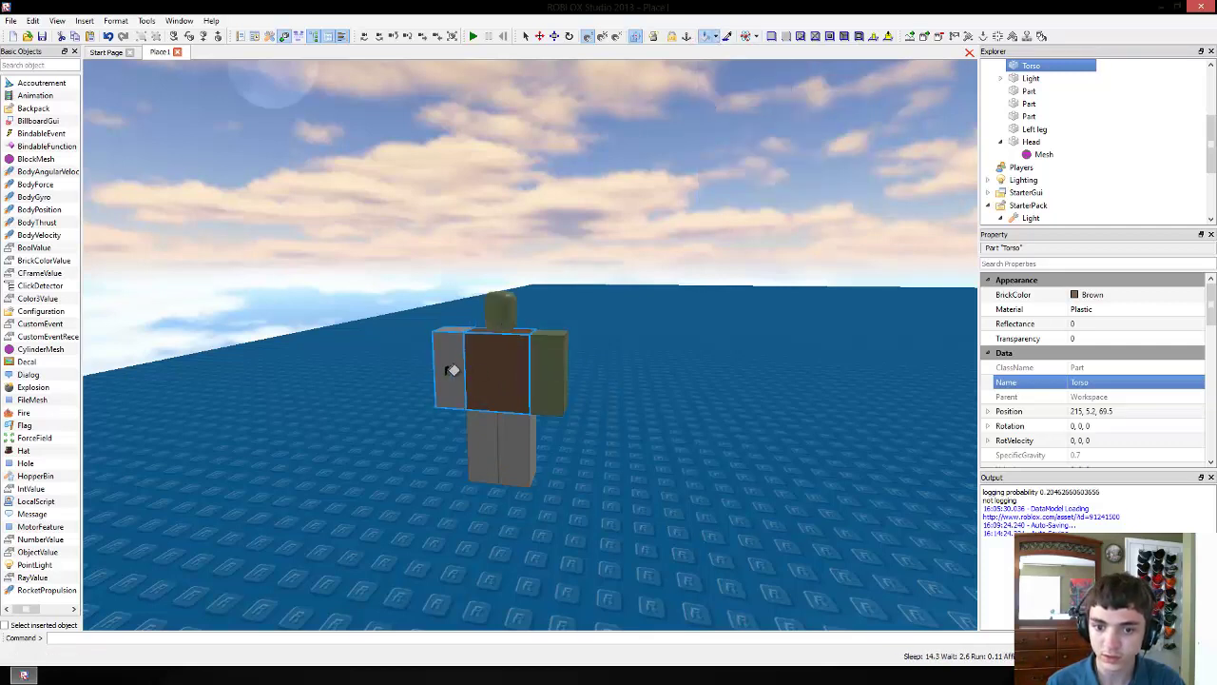
pyautogui.click(448, 363)
pyautogui.click(487, 461)
pyautogui.click(518, 449)
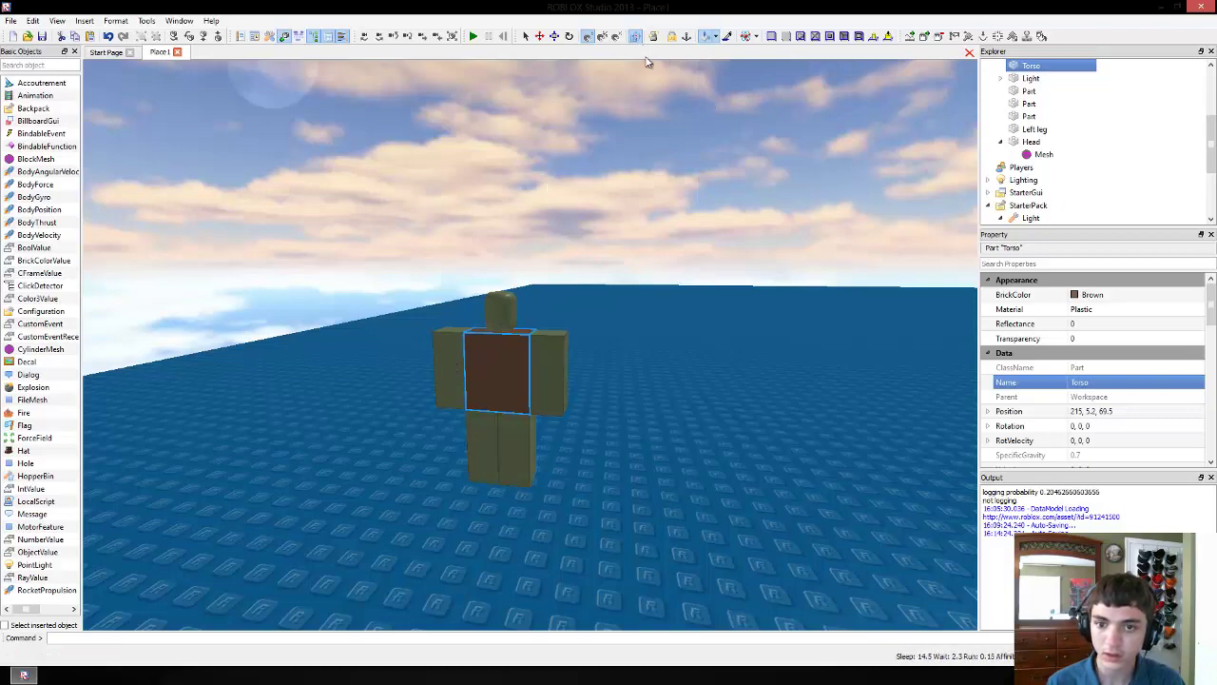
pyautogui.click(527, 40)
# Step: Select the Head, face its front side, and search the online decals for "zombie face"
pyautogui.click(572, 132)
pyautogui.moveTo(571, 131)
pyautogui.mouseDown(button='right')
pyautogui.moveTo(603, 322)
pyautogui.moveTo(656, 354)
pyautogui.mouseUp(button='right')
pyautogui.moveTo(574, 327); pyautogui.dragTo(542, 328, button='right')
pyautogui.click(704, 194)
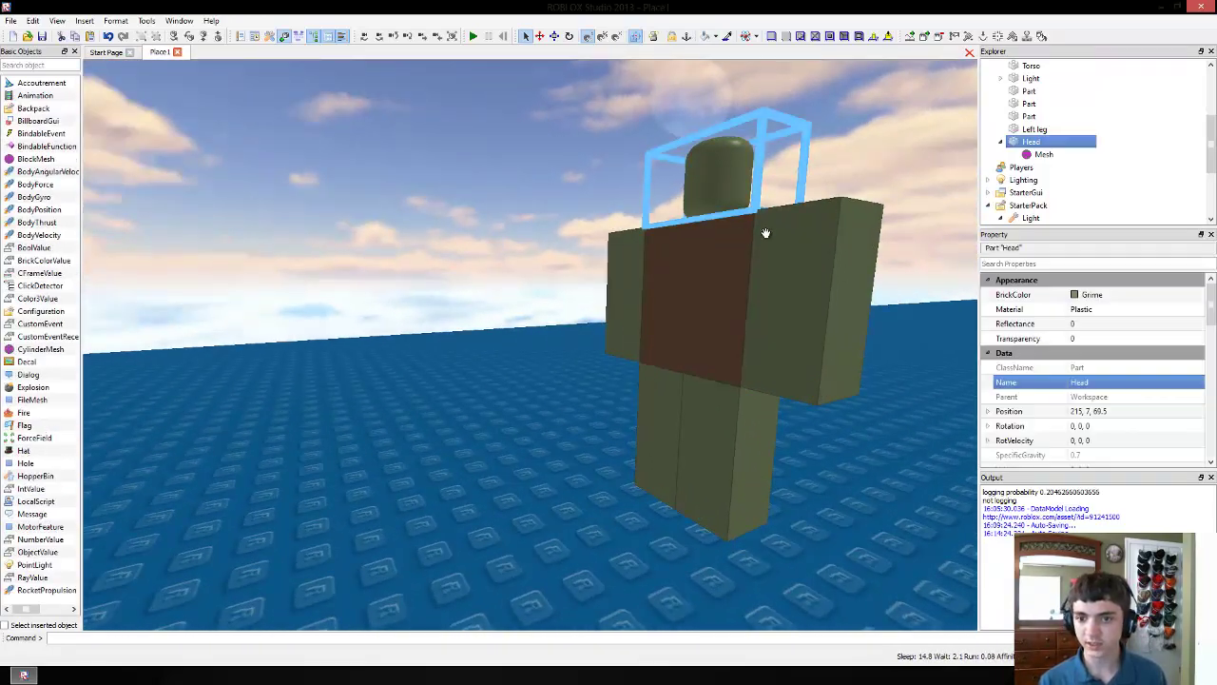
pyautogui.moveTo(763, 234)
pyautogui.mouseDown(button='right')
pyautogui.moveTo(709, 290)
pyautogui.moveTo(714, 257)
pyautogui.moveTo(656, 275)
pyautogui.moveTo(798, 272)
pyautogui.moveTo(722, 295)
pyautogui.moveTo(775, 235)
pyautogui.mouseUp(button='right')
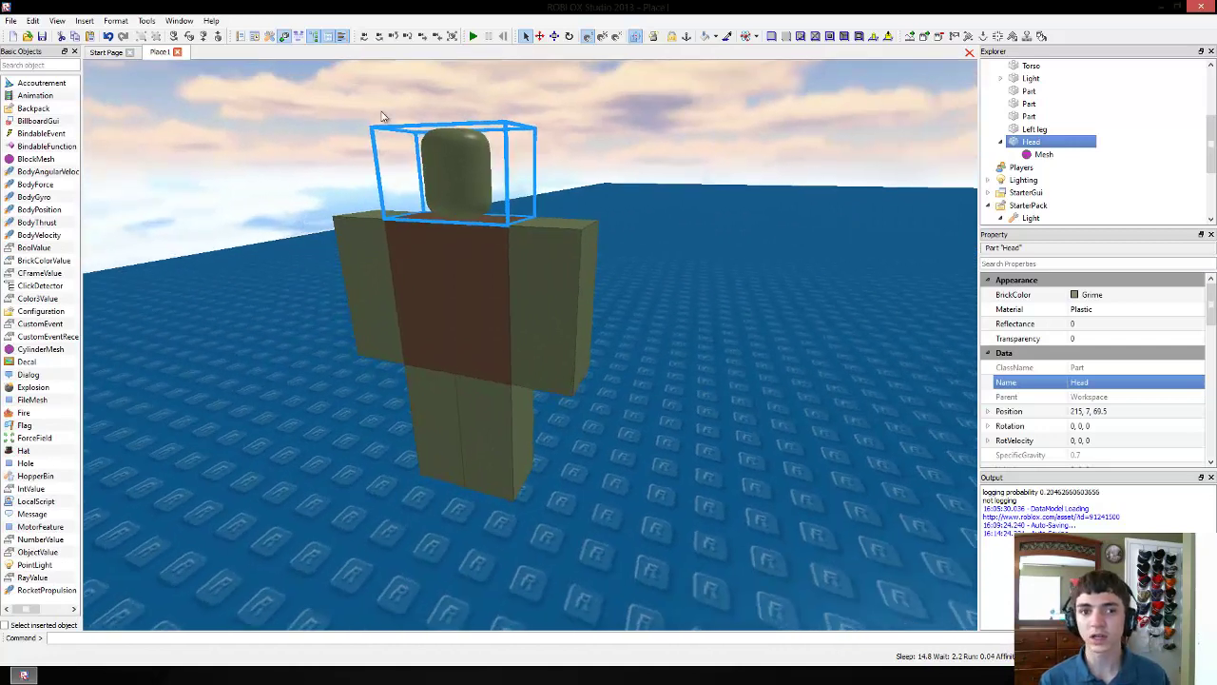
pyautogui.click(270, 36)
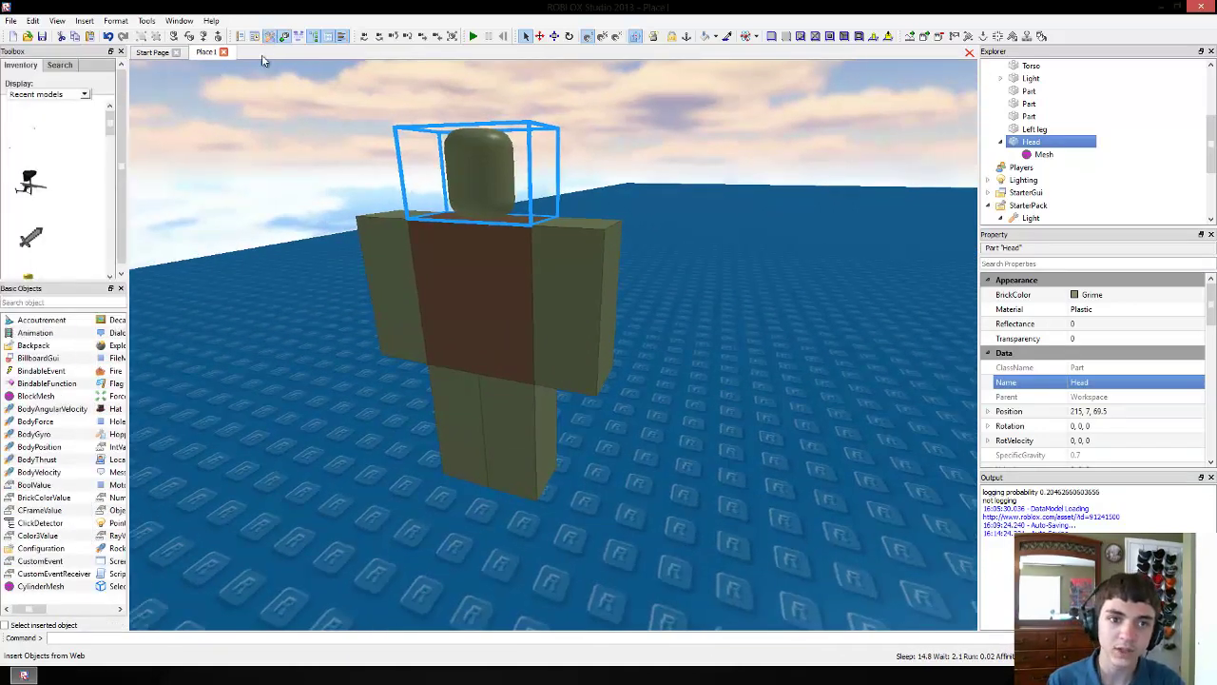
pyautogui.click(61, 65)
pyautogui.click(23, 88)
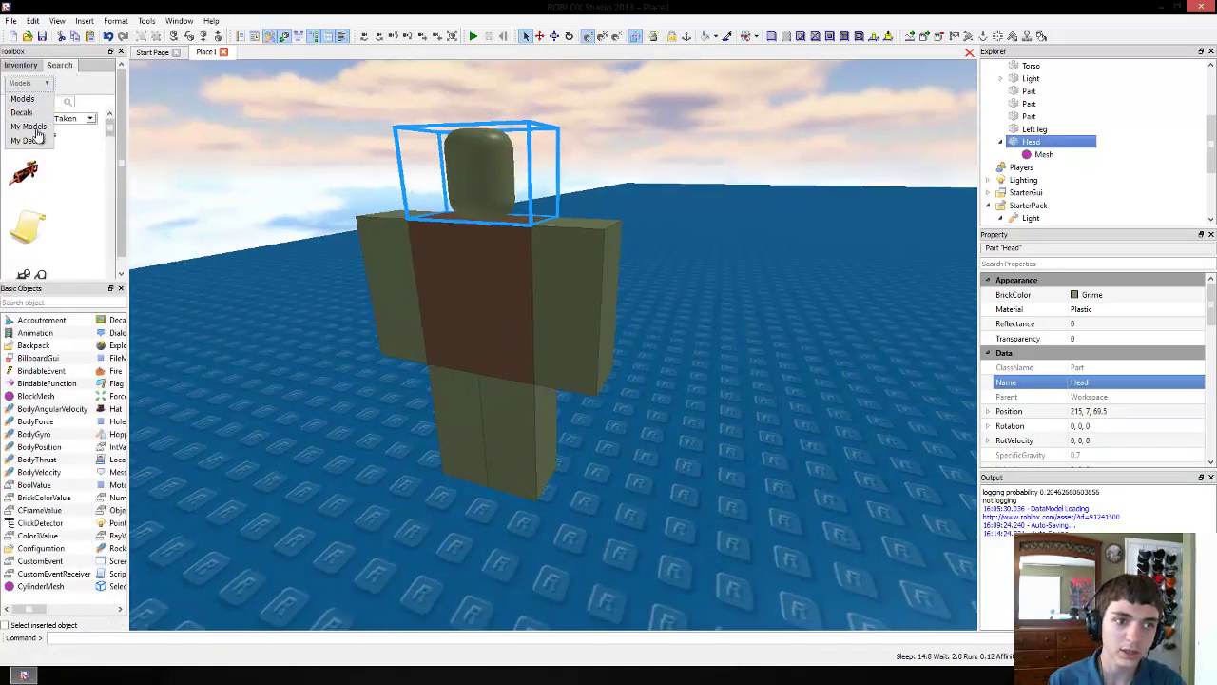
pyautogui.click(38, 112)
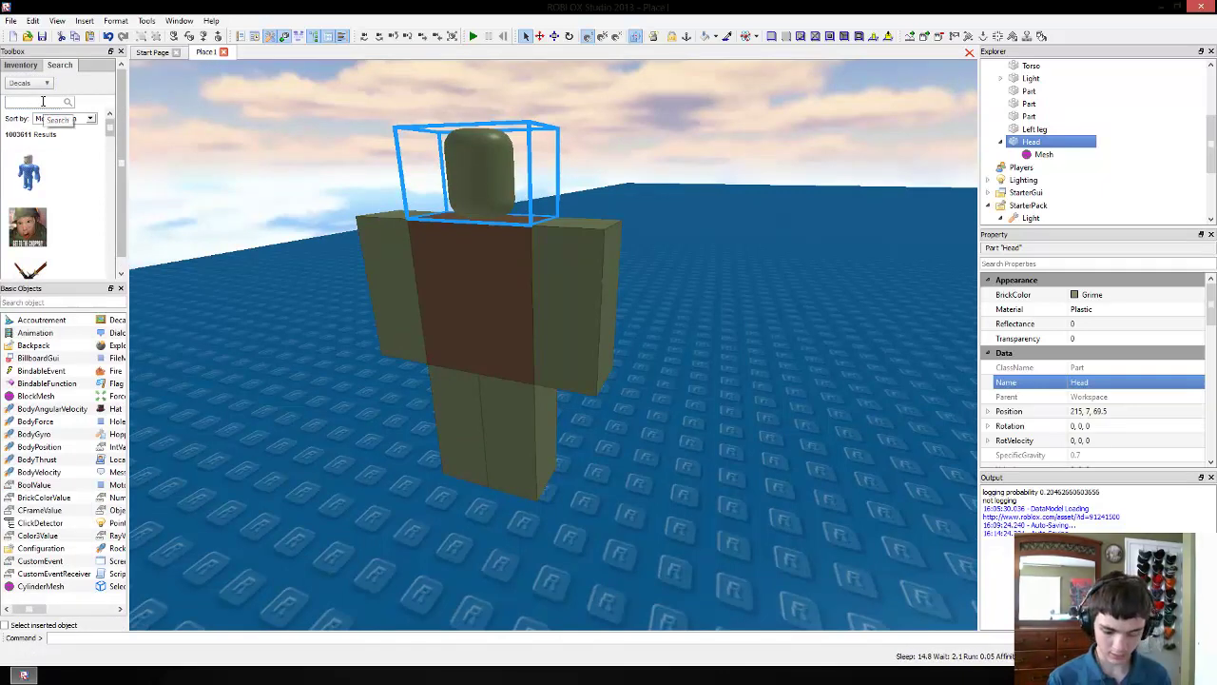
pyautogui.press('Return')
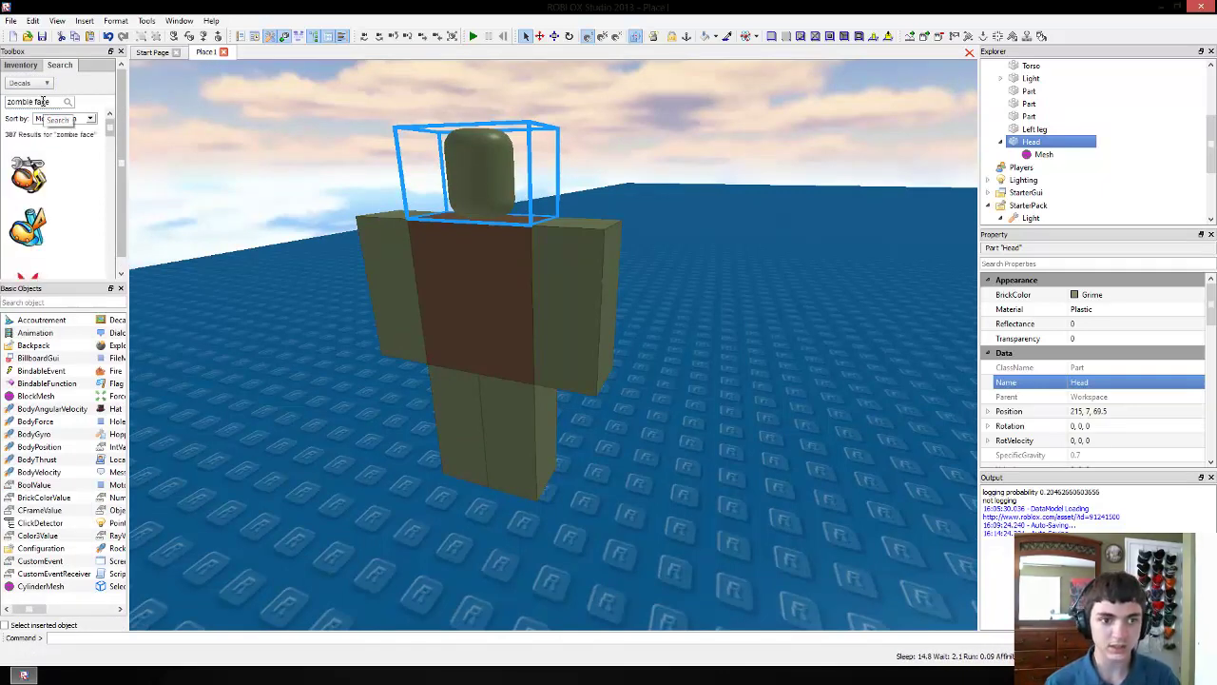
# Step: Apply the face decal with red eyes and a green fanged mouth to the front of the Head
pyautogui.scroll(-2, 94, 158)
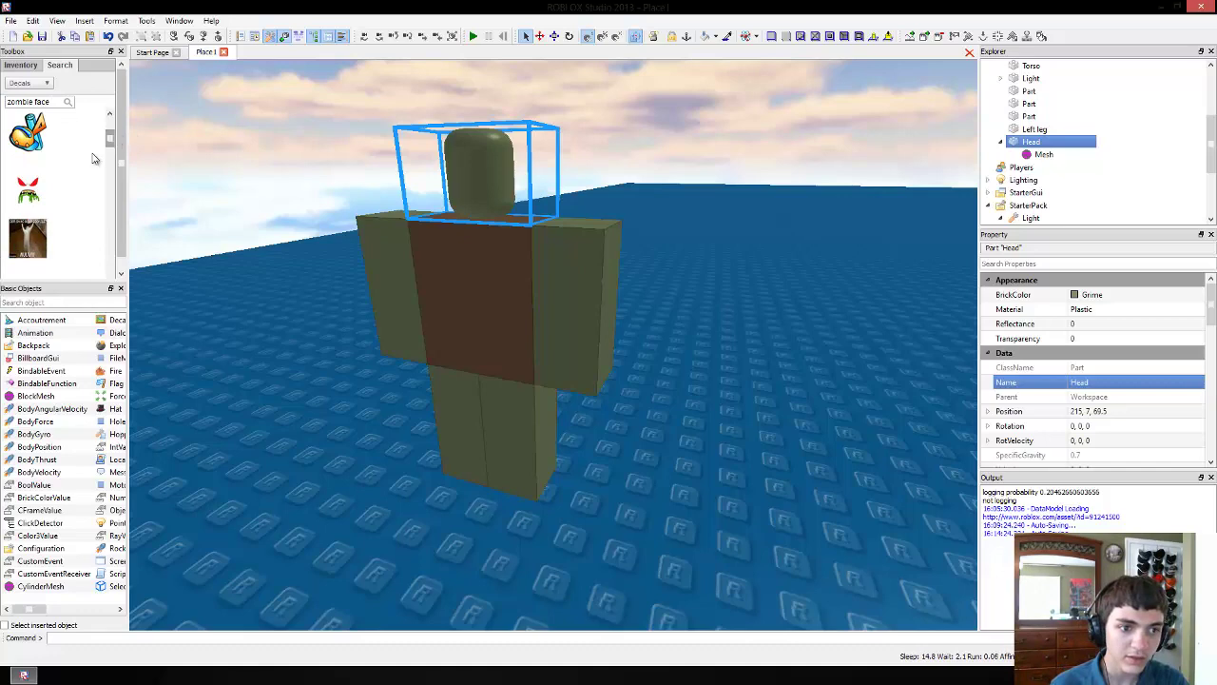
pyautogui.click(43, 192)
pyautogui.click(476, 169)
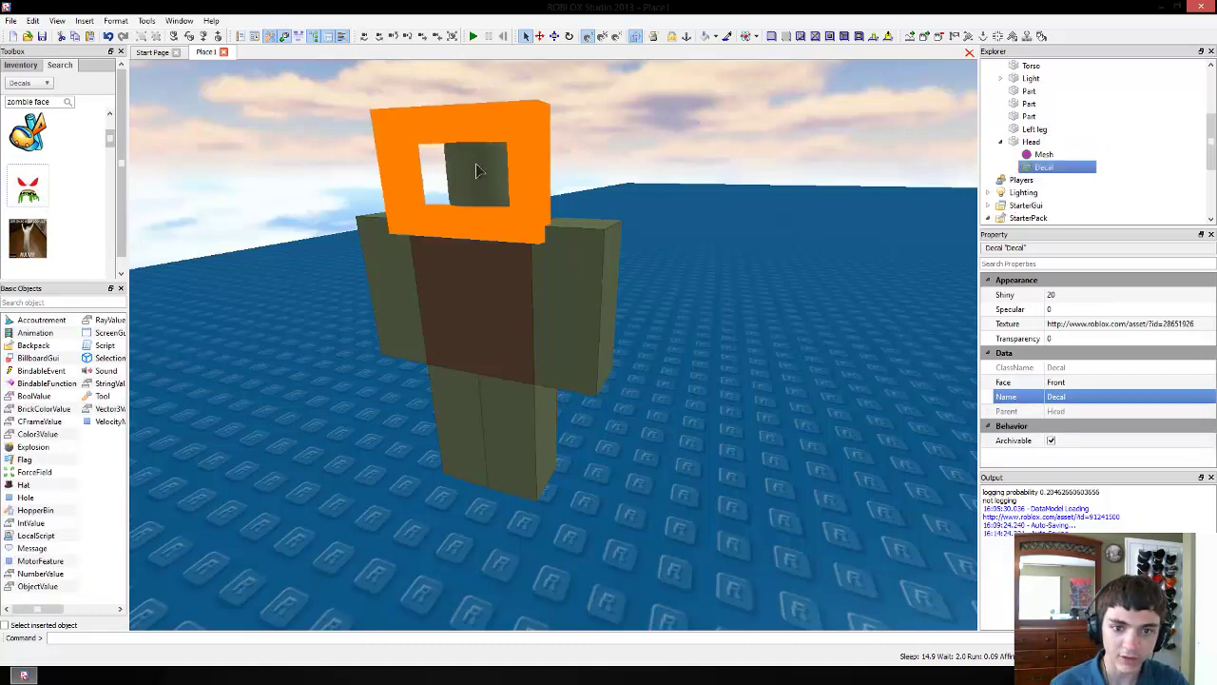
pyautogui.click(636, 161)
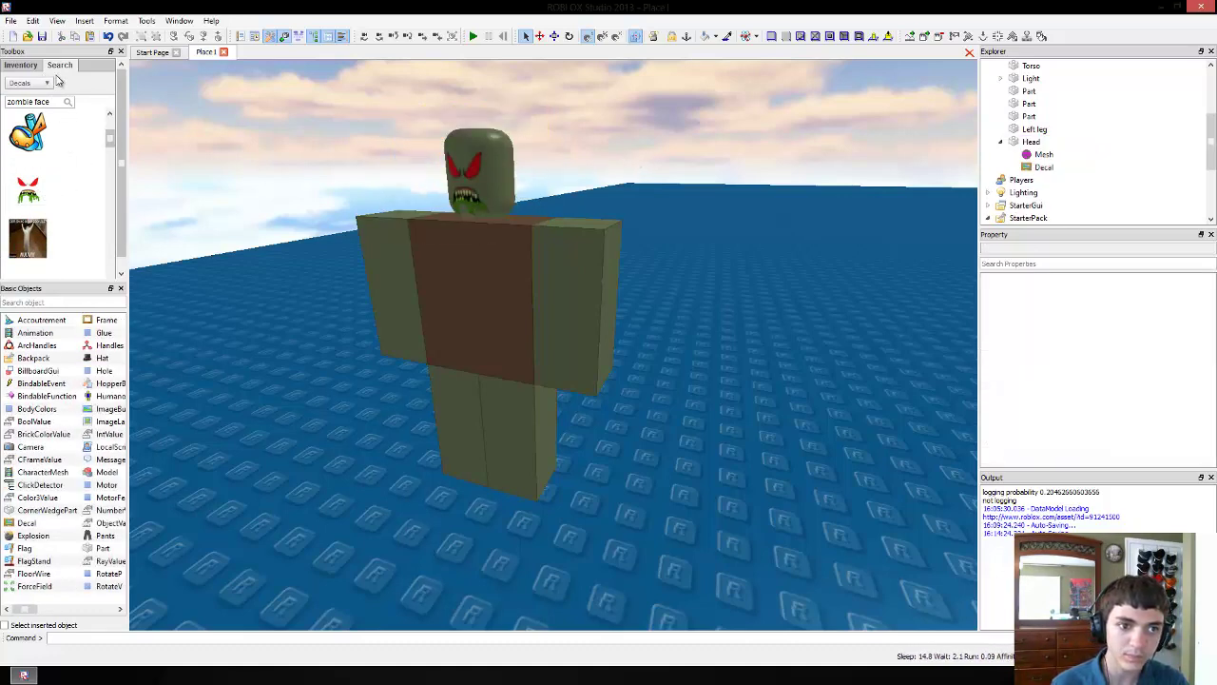
pyautogui.click(500, 269)
pyautogui.click(503, 176)
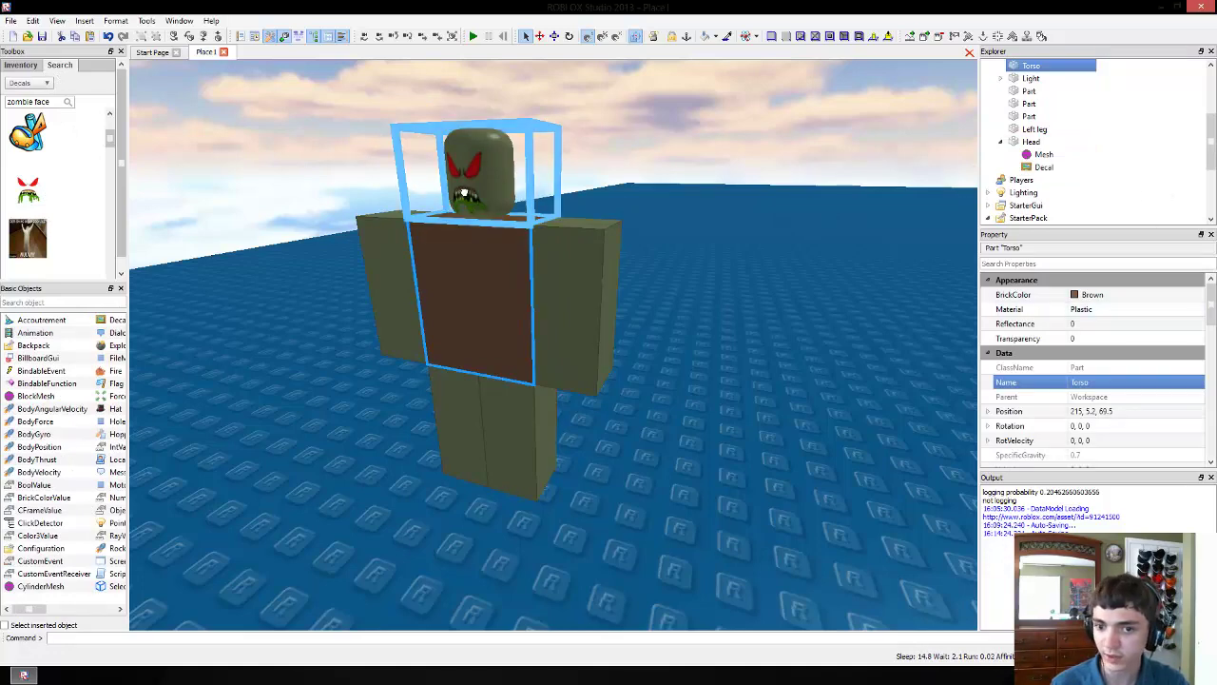
pyautogui.click(495, 195)
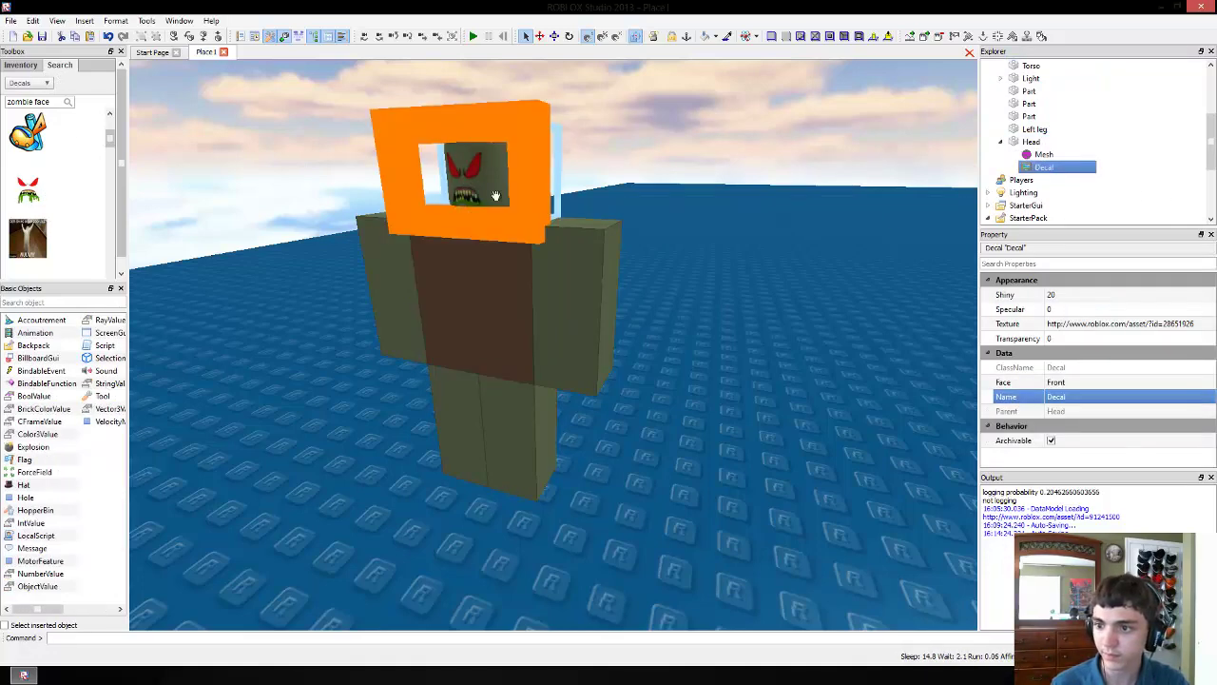
pyautogui.click(175, 152)
# Step: Close the decal library and narrow the basic object list to enlarge the 3D view
pyautogui.click(119, 52)
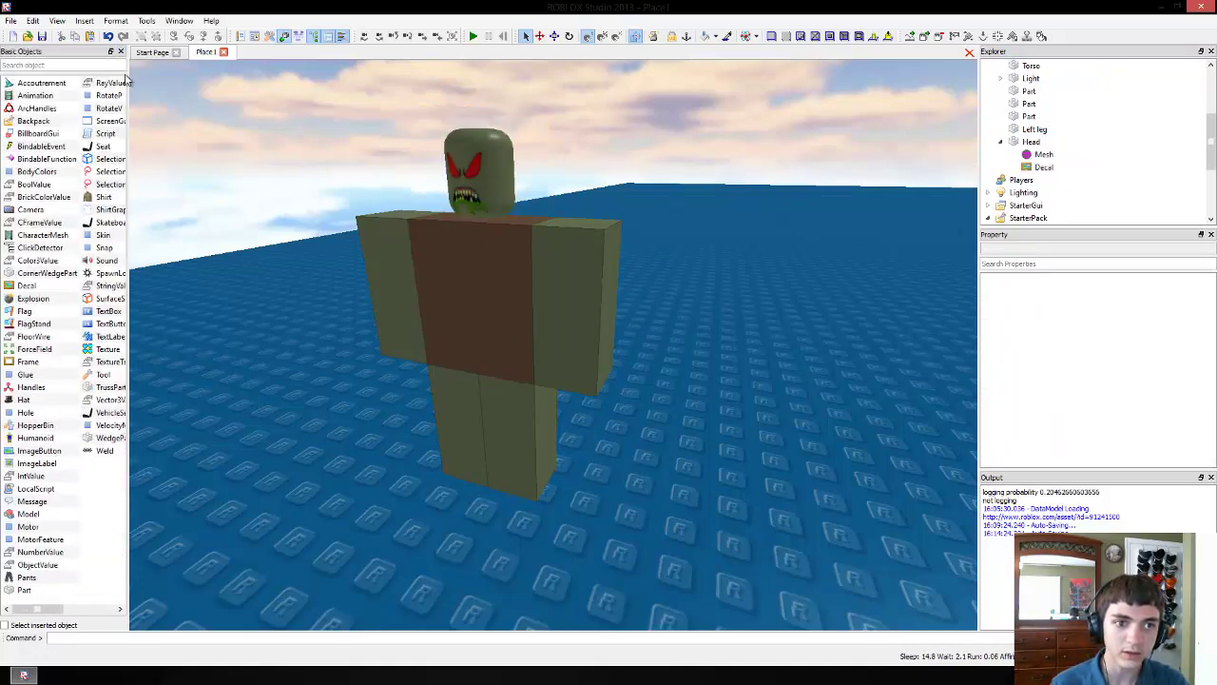
pyautogui.moveTo(127, 73); pyautogui.dragTo(82, 74)
# Step: Select the Torso, both arms, both legs and the Head together and group them into a single model
pyautogui.click(409, 105)
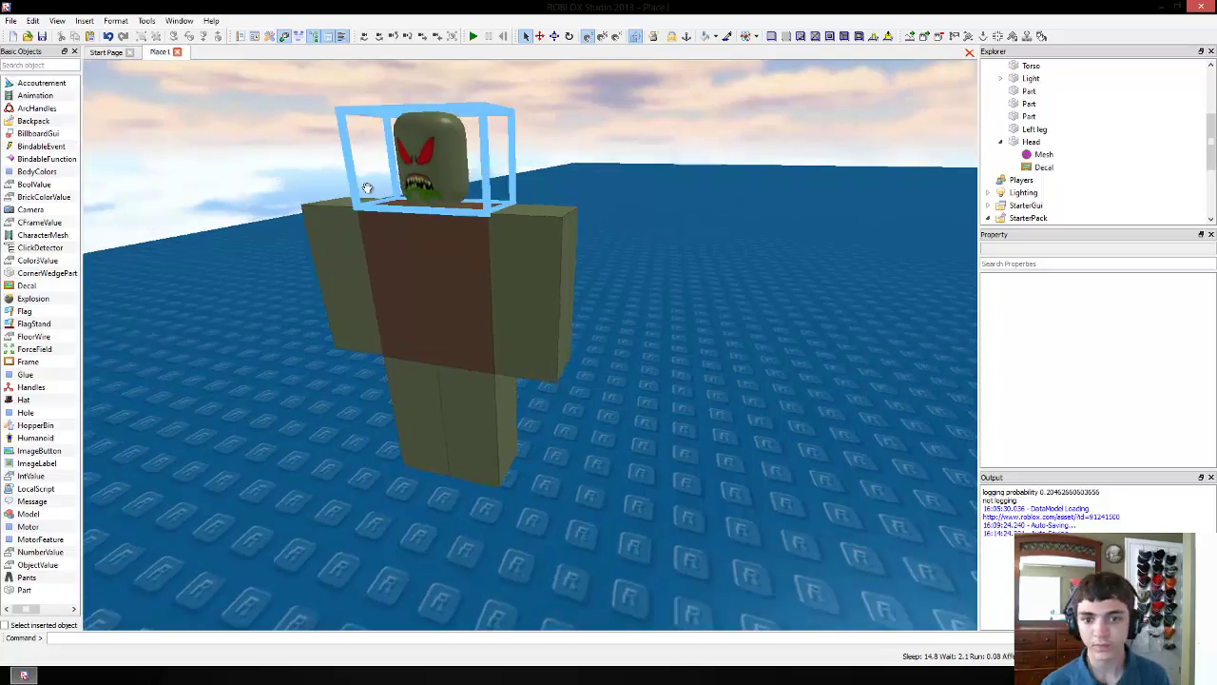
pyautogui.click(467, 279)
pyautogui.keyDown('shift'); pyautogui.click(466, 294); pyautogui.keyUp('shift')
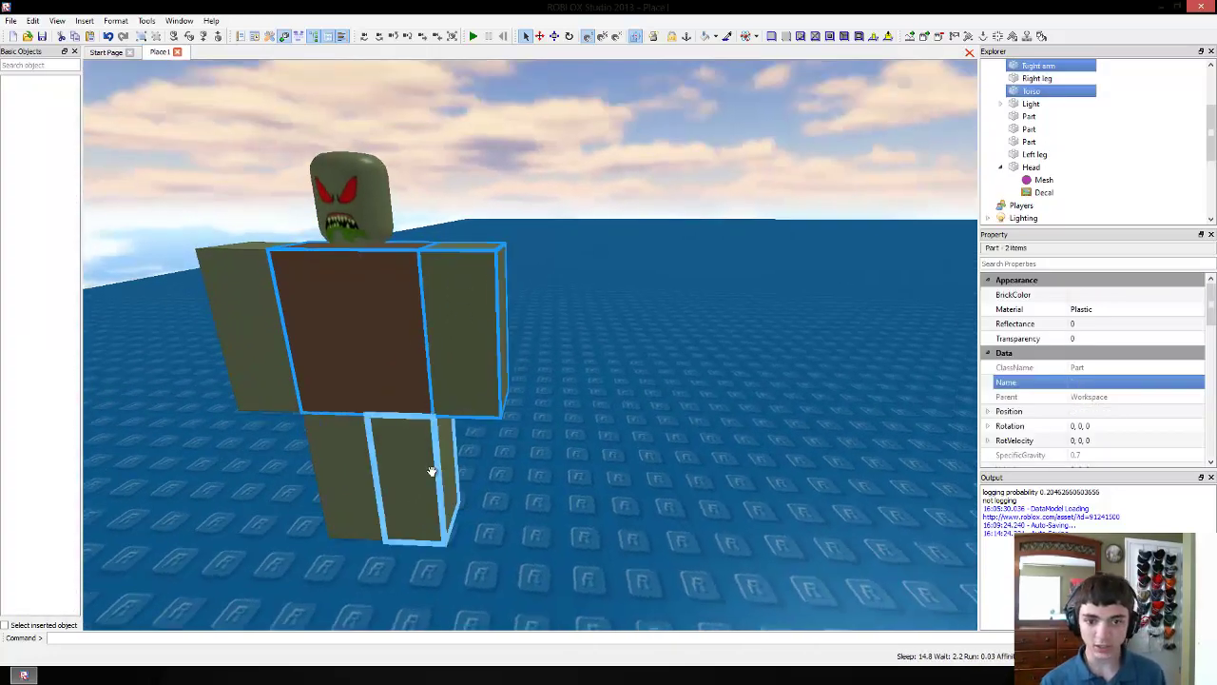
pyautogui.keyDown('shift'); pyautogui.click(429, 467); pyautogui.keyUp('shift')
pyautogui.keyDown('shift'); pyautogui.click(334, 451); pyautogui.keyUp('shift')
pyautogui.keyDown('shift'); pyautogui.click(283, 366); pyautogui.keyUp('shift')
pyautogui.keyDown('shift'); pyautogui.click(334, 230); pyautogui.keyUp('shift')
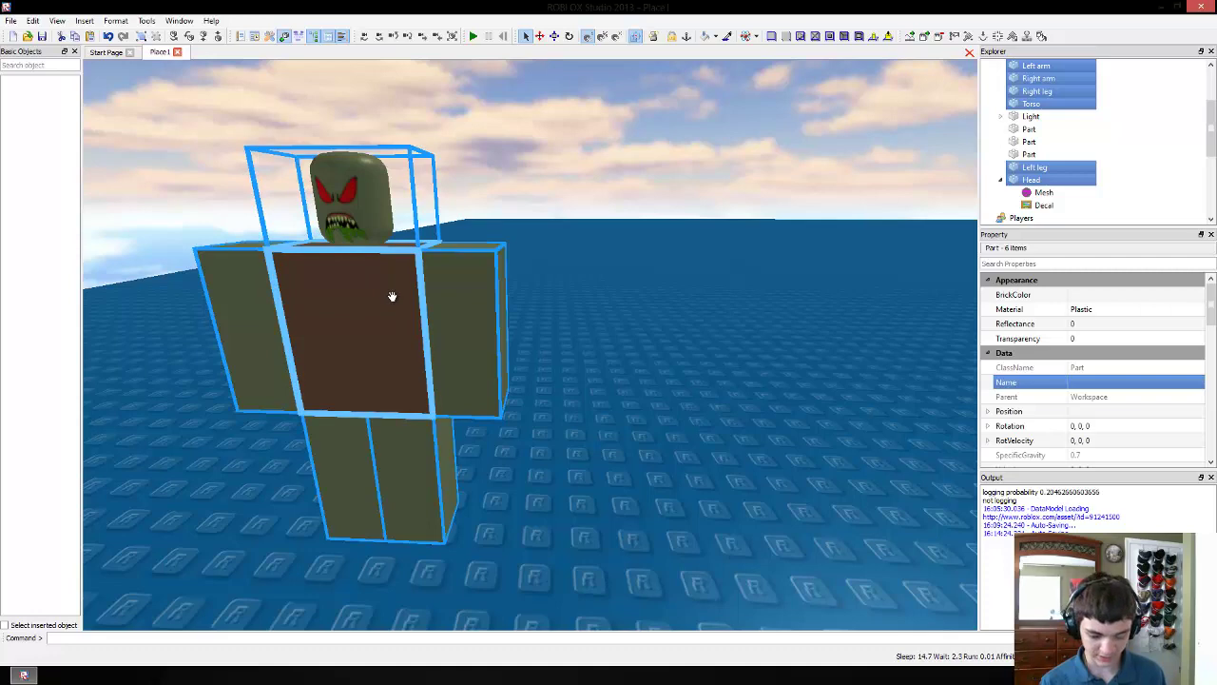
pyautogui.hotkey('ctrl', 'g')
# Step: Rename the new body-part model as Zombie
pyautogui.click(1105, 310)
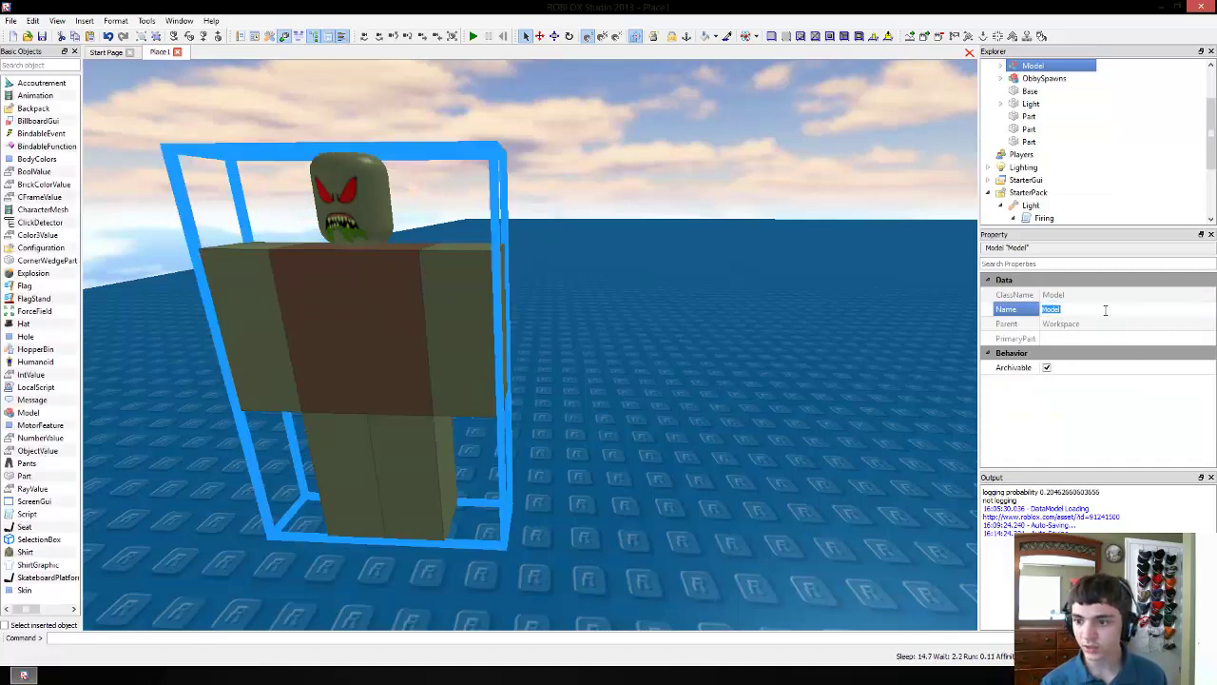
pyautogui.write('Zombie')
pyautogui.press('Return')
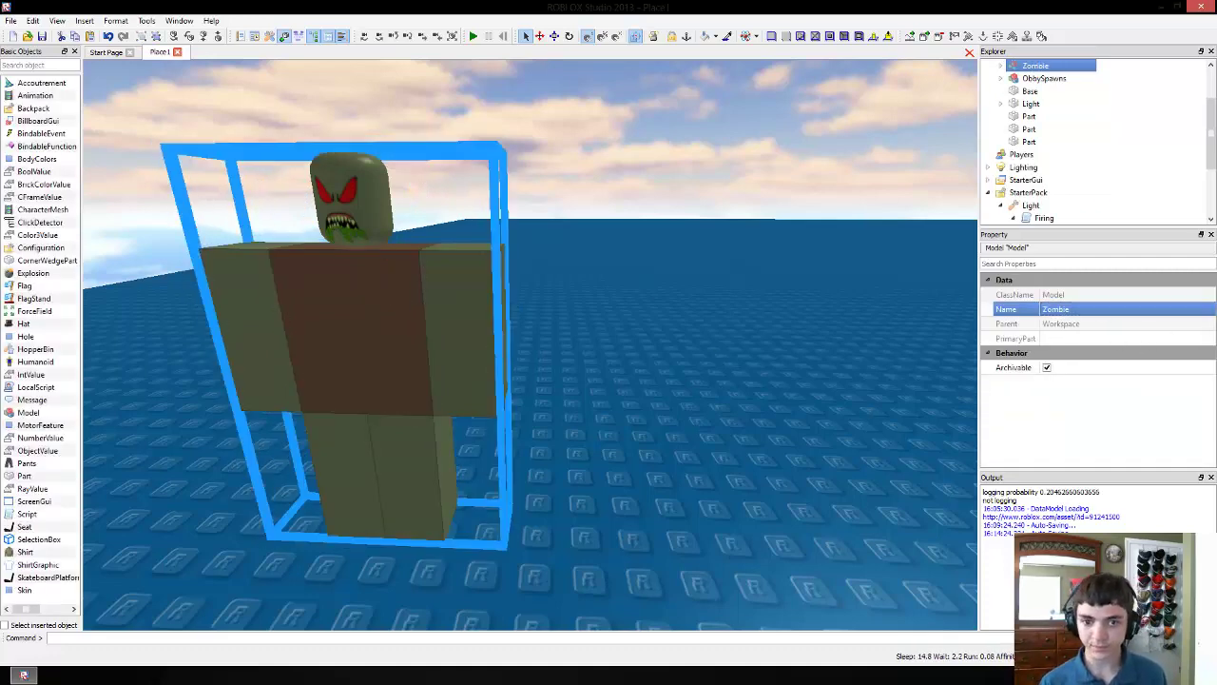
# Step: Insert a Humanoid object into the Zombie model and rename it Zombie
pyautogui.scroll(-5, 601, 405)
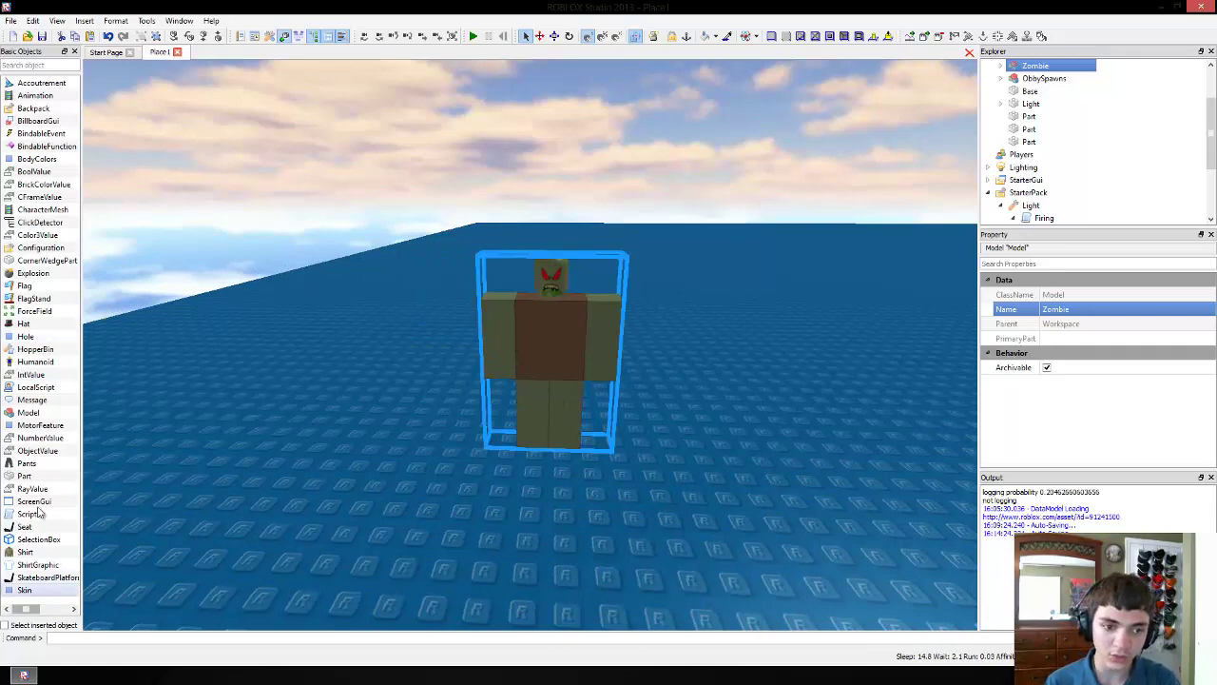
pyautogui.click(35, 362)
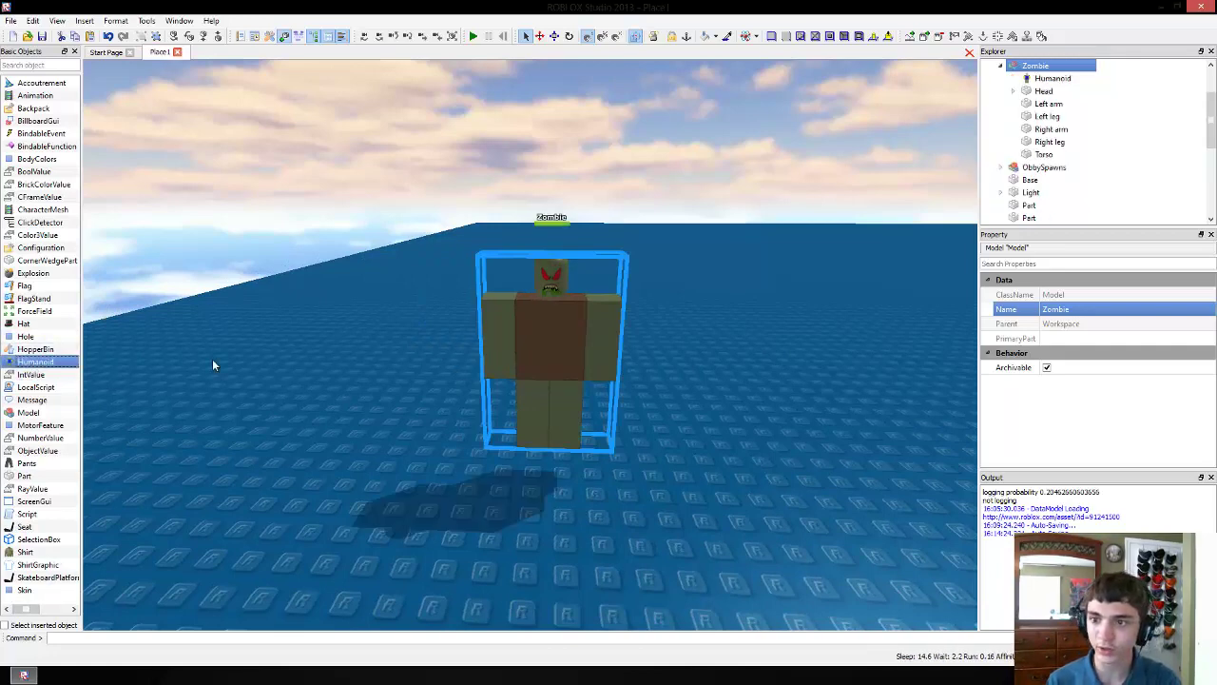
pyautogui.click(1055, 78)
pyautogui.click(1091, 324)
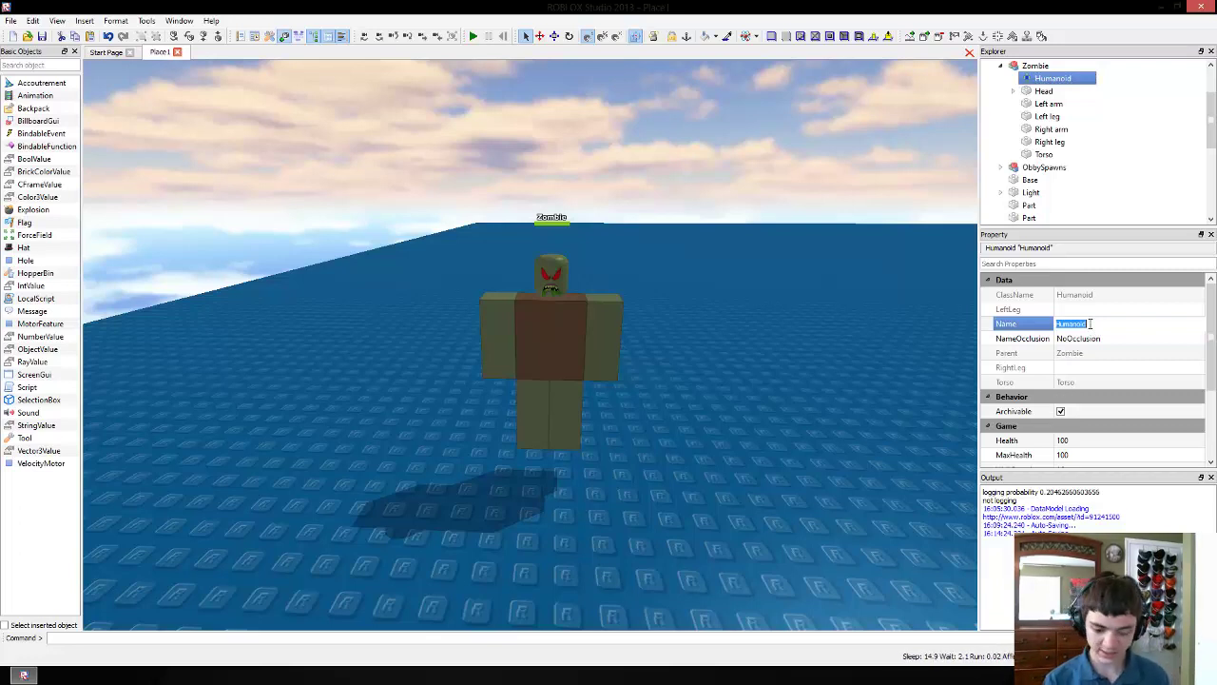
pyautogui.write('Aombie')
pyautogui.press('Return')
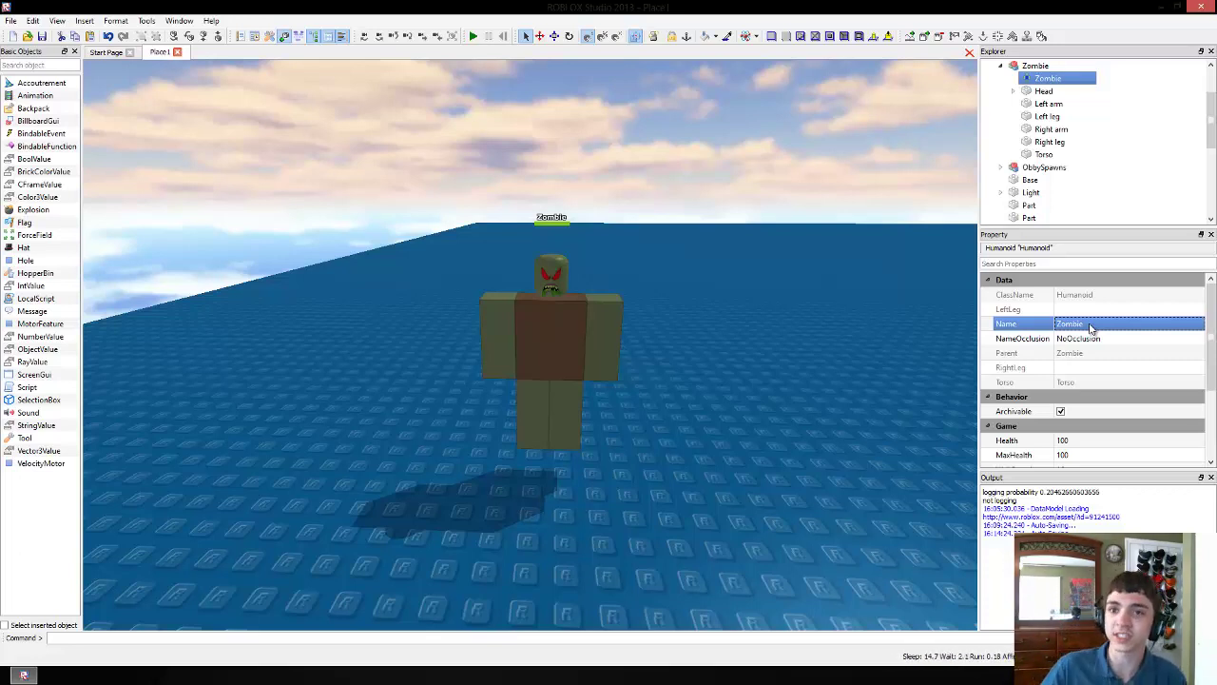
pyautogui.click(1023, 92)
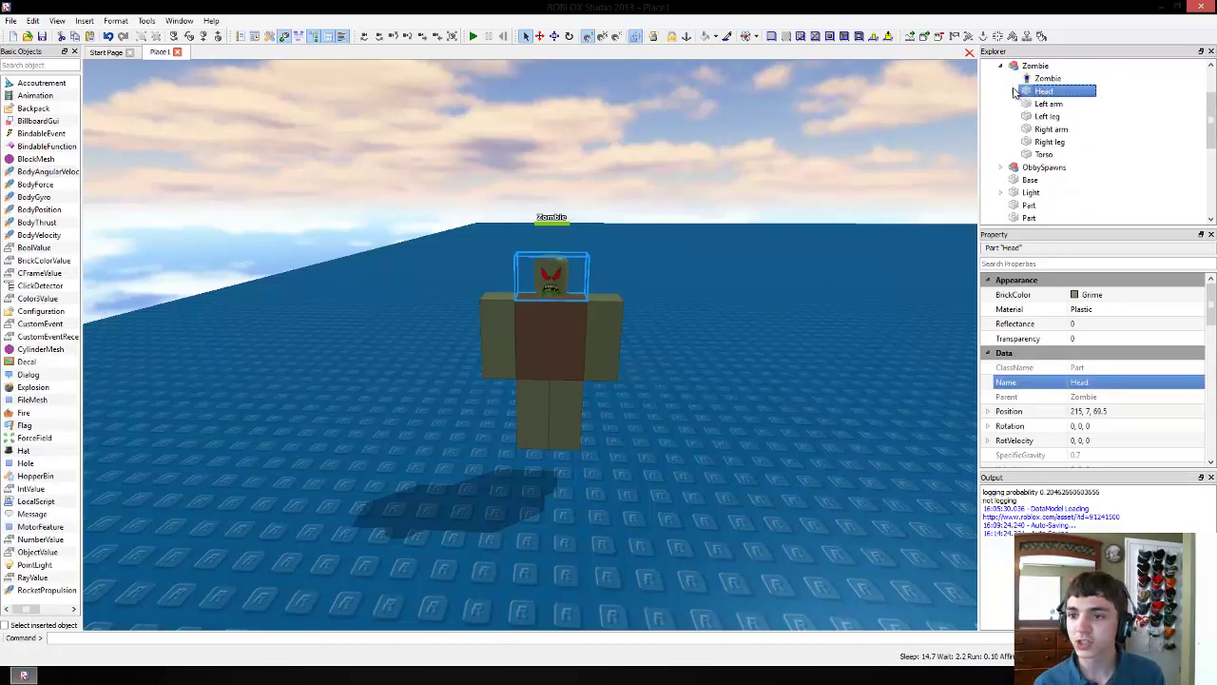
pyautogui.click(1043, 130)
pyautogui.click(1034, 105)
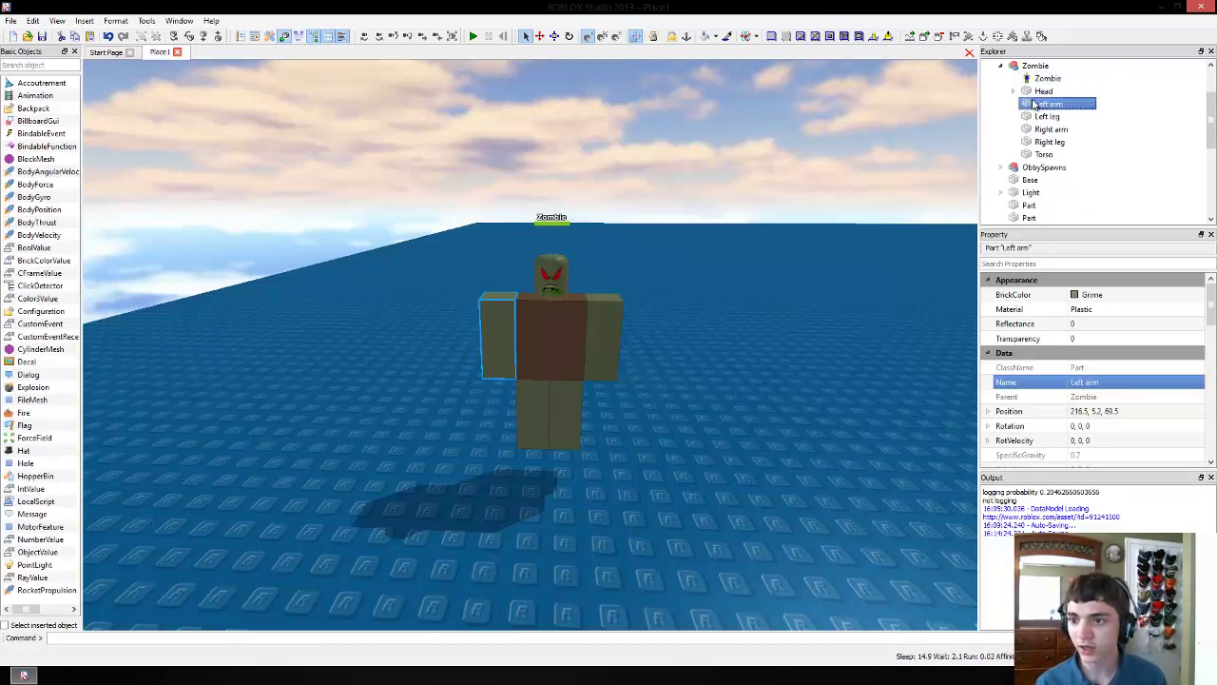
# Step: Add a Script to the Zombie model and delete all of its default code
pyautogui.click(1036, 66)
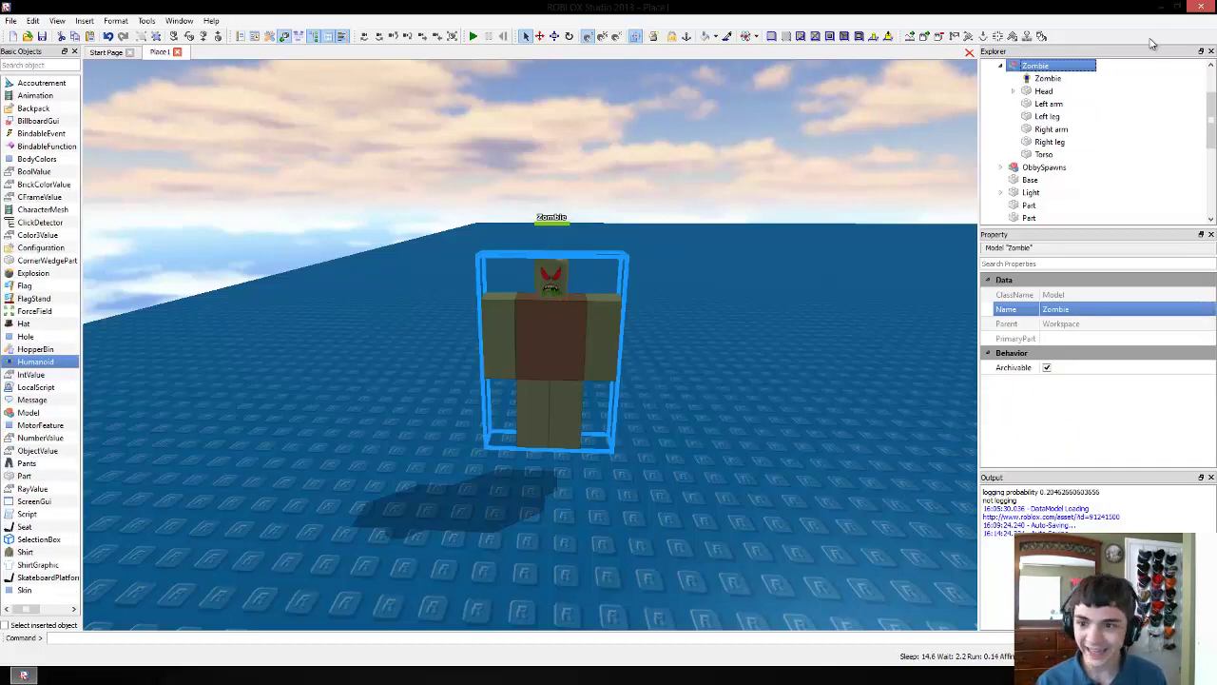
pyautogui.click(27, 513)
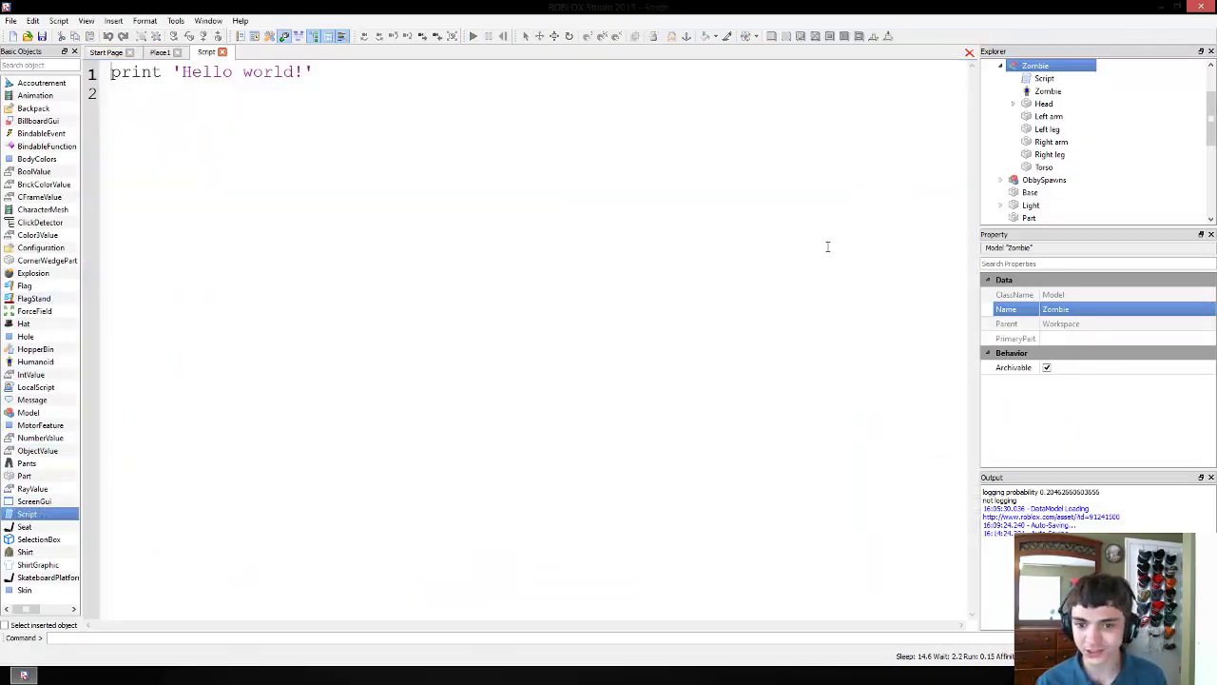
pyautogui.hotkey('ctrl', 'a')
pyautogui.press('BackSpace')
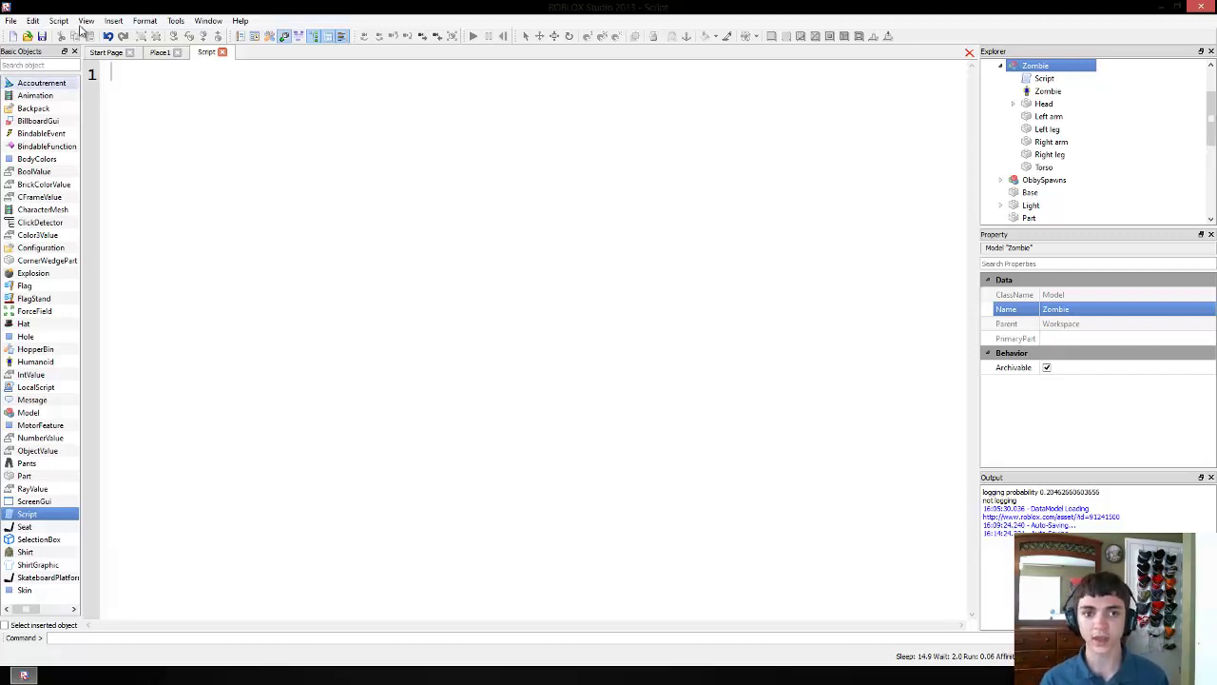
# Step: Switch back to the Place1 3D view, take up the Anchor tool and return to the selection tool
pyautogui.click(158, 51)
pyautogui.press('a')
pyautogui.press('w')
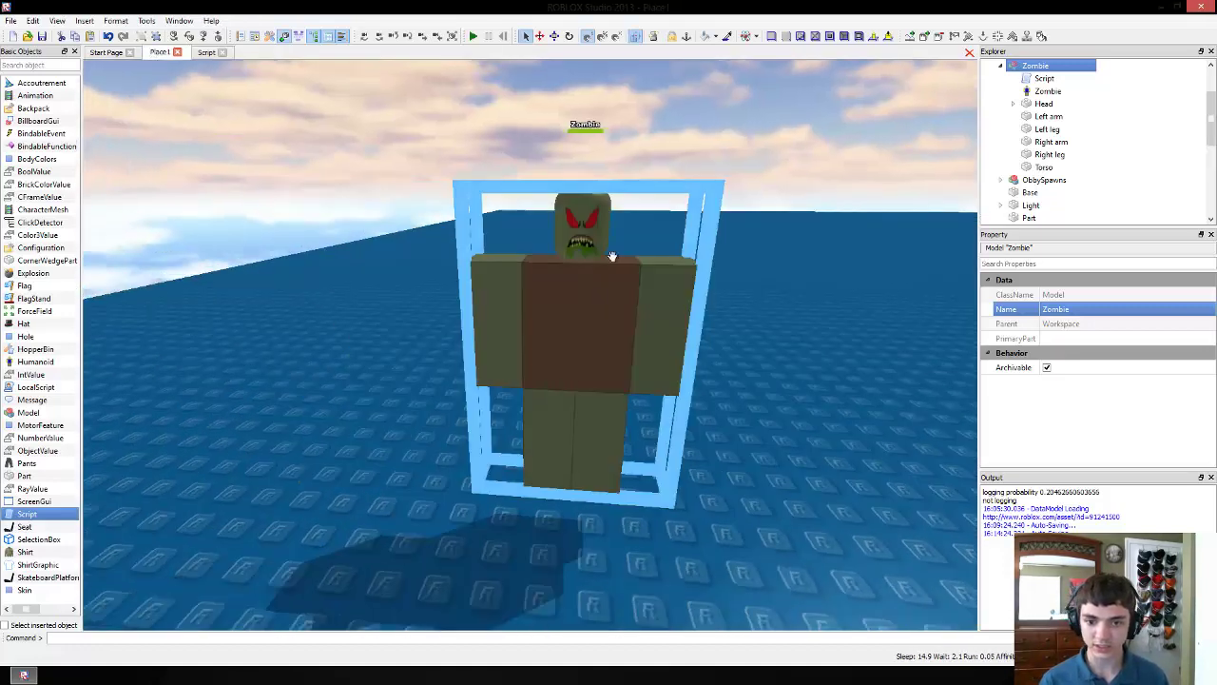
pyautogui.press('s')
pyautogui.press('w')
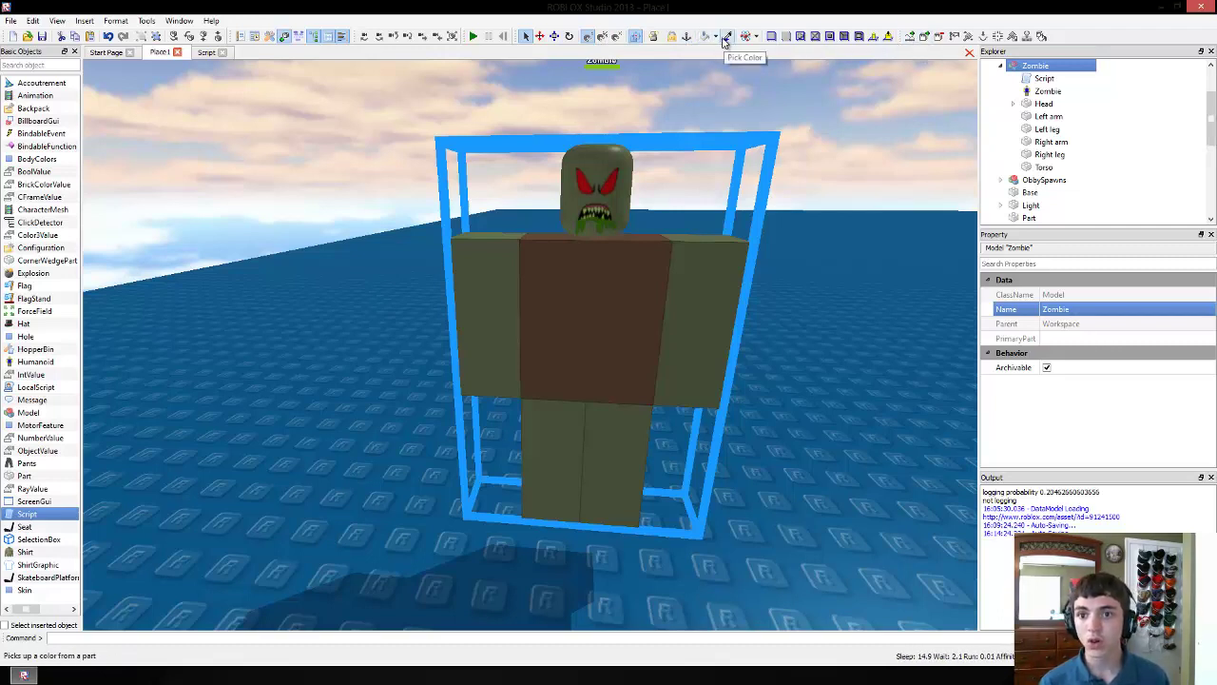
pyautogui.click(687, 35)
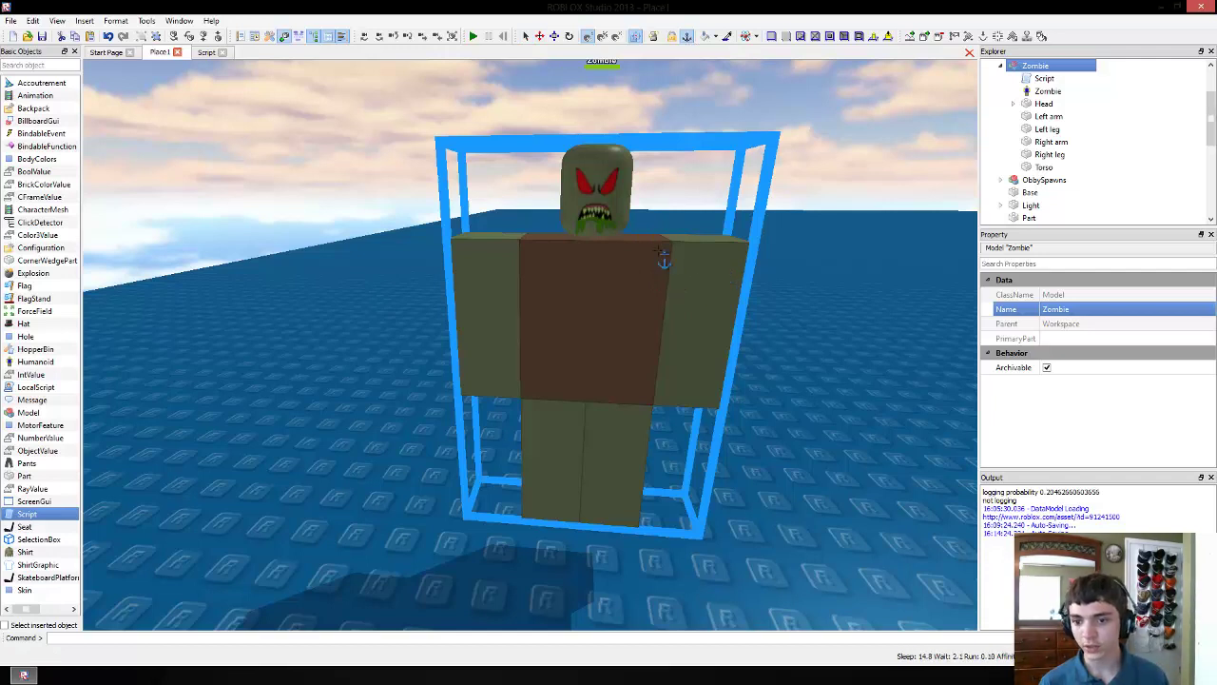
pyautogui.click(525, 36)
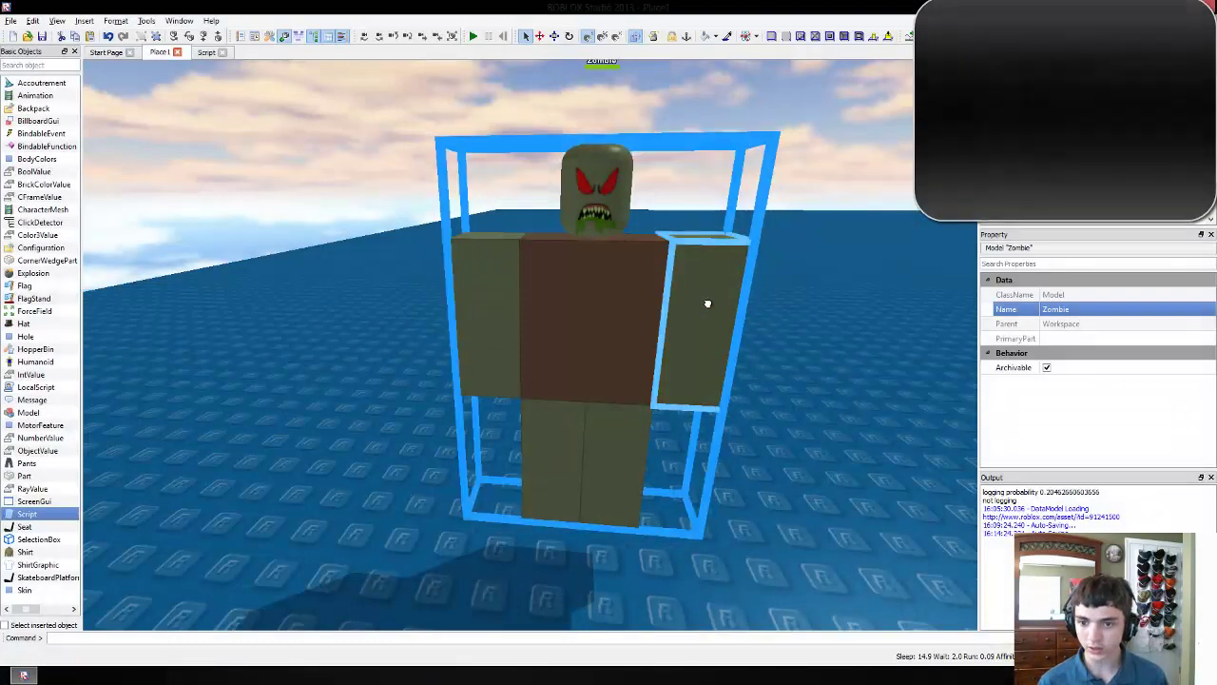
# Step: Select only the zombie's Right arm and rotate it to 90, 0, 0 so it lies horizontal
pyautogui.keyDown('alt'); pyautogui.click(708, 304); pyautogui.keyUp('alt')
pyautogui.moveTo(736, 328); pyautogui.dragTo(494, 201, button='right')
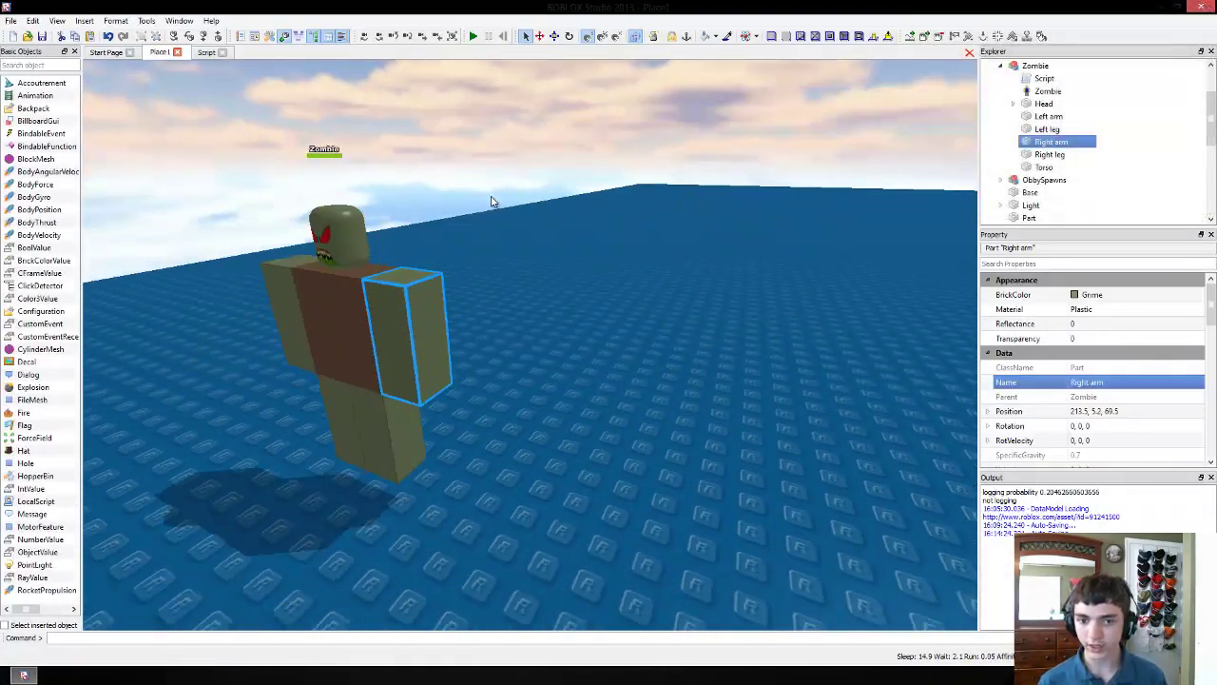
pyautogui.click(539, 36)
pyautogui.click(568, 36)
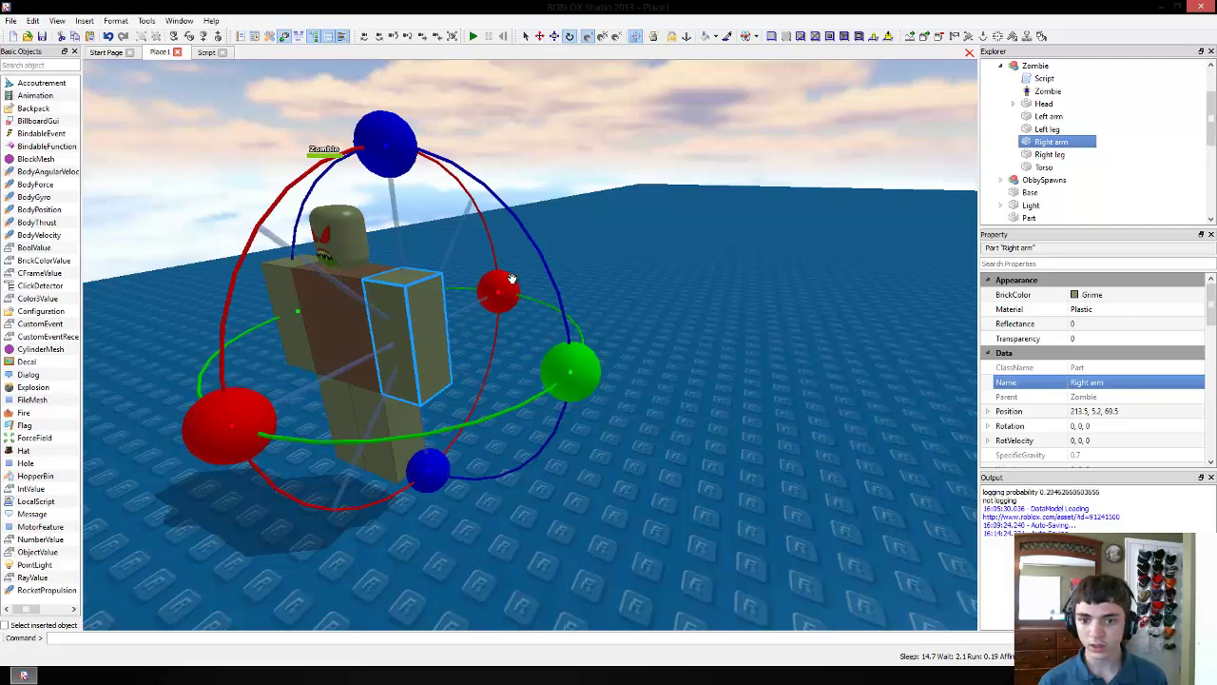
pyautogui.moveTo(510, 278); pyautogui.dragTo(340, 451)
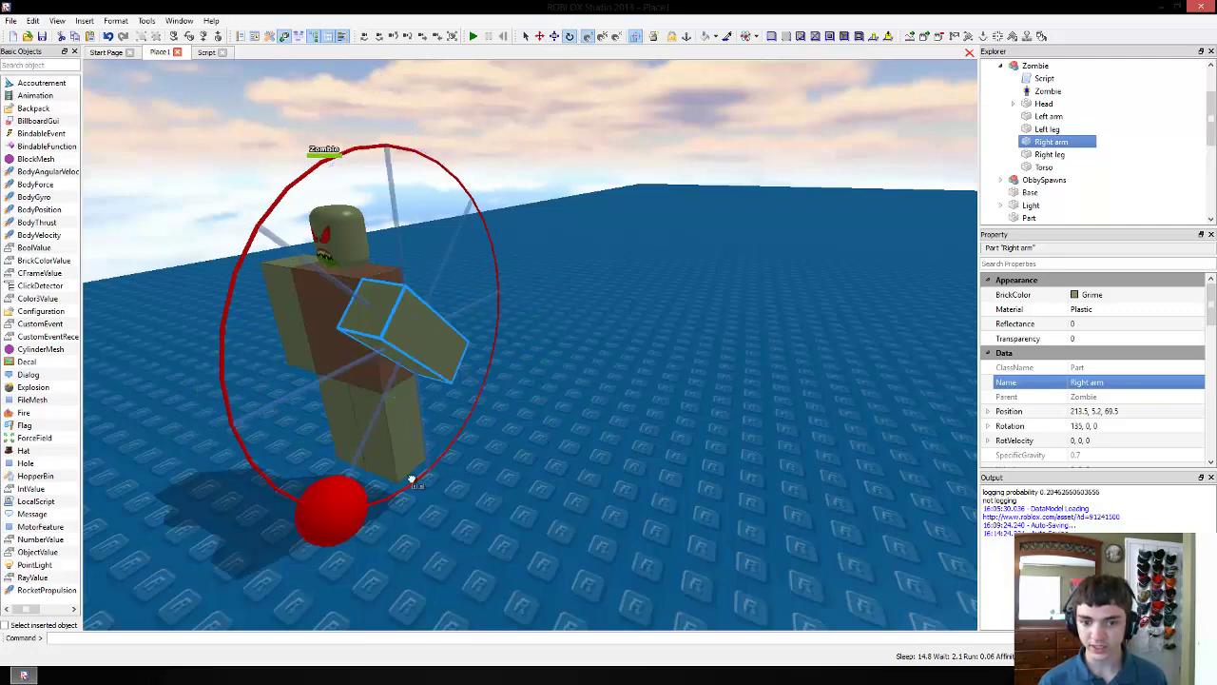
pyautogui.moveTo(411, 479); pyautogui.dragTo(452, 519)
# Step: Move the Right arm forward to a position of 213.5, 5.2, 68.5 and switch to a finer movement grid
pyautogui.click(539, 36)
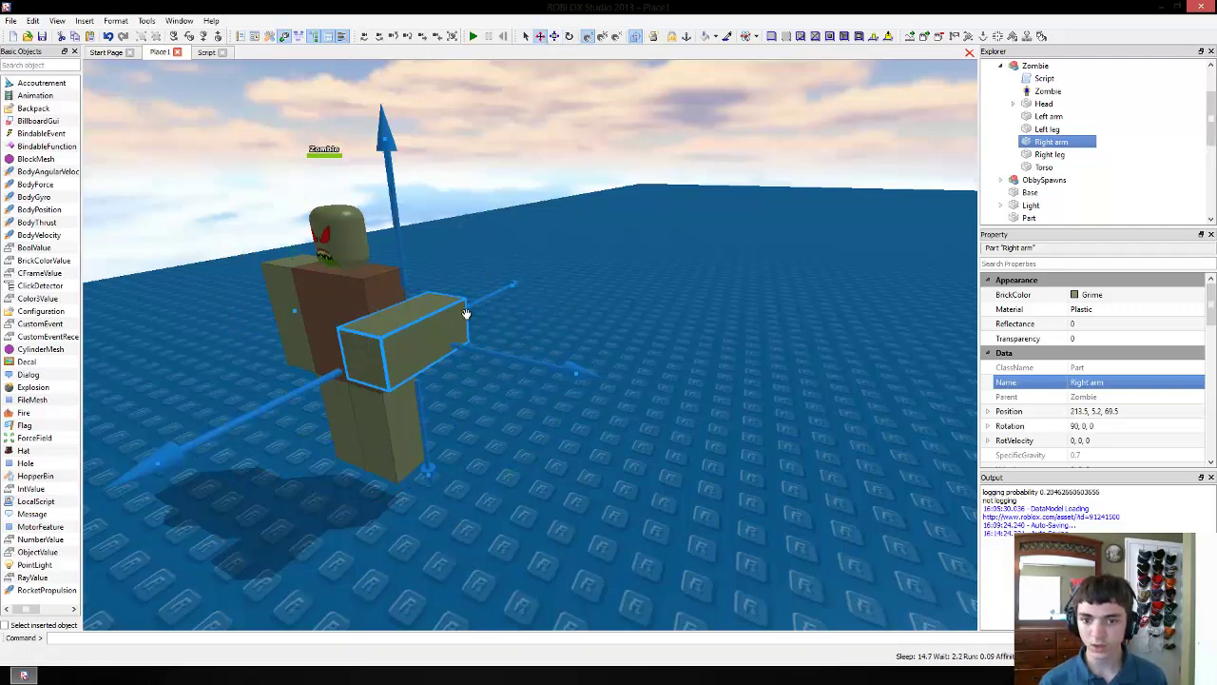
pyautogui.moveTo(514, 283); pyautogui.dragTo(498, 298)
pyautogui.moveTo(482, 314); pyautogui.dragTo(465, 334, button='right')
pyautogui.click(634, 303)
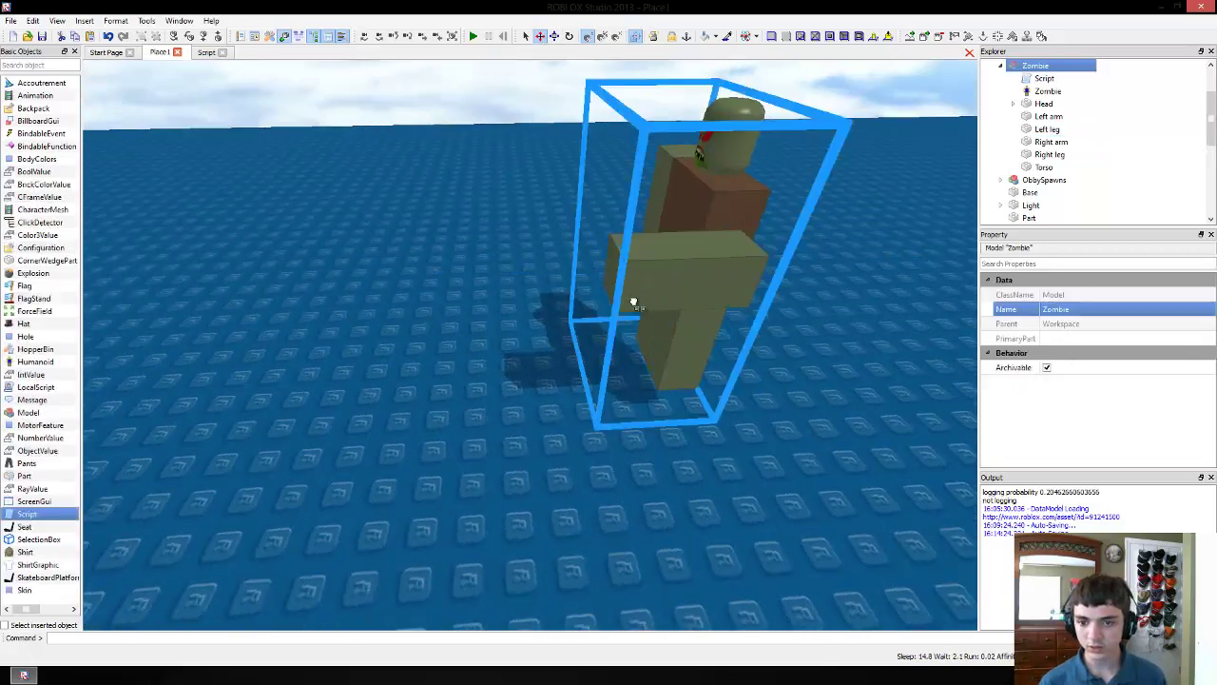
pyautogui.moveTo(633, 302); pyautogui.dragTo(676, 259)
pyautogui.scroll(3, 676, 259)
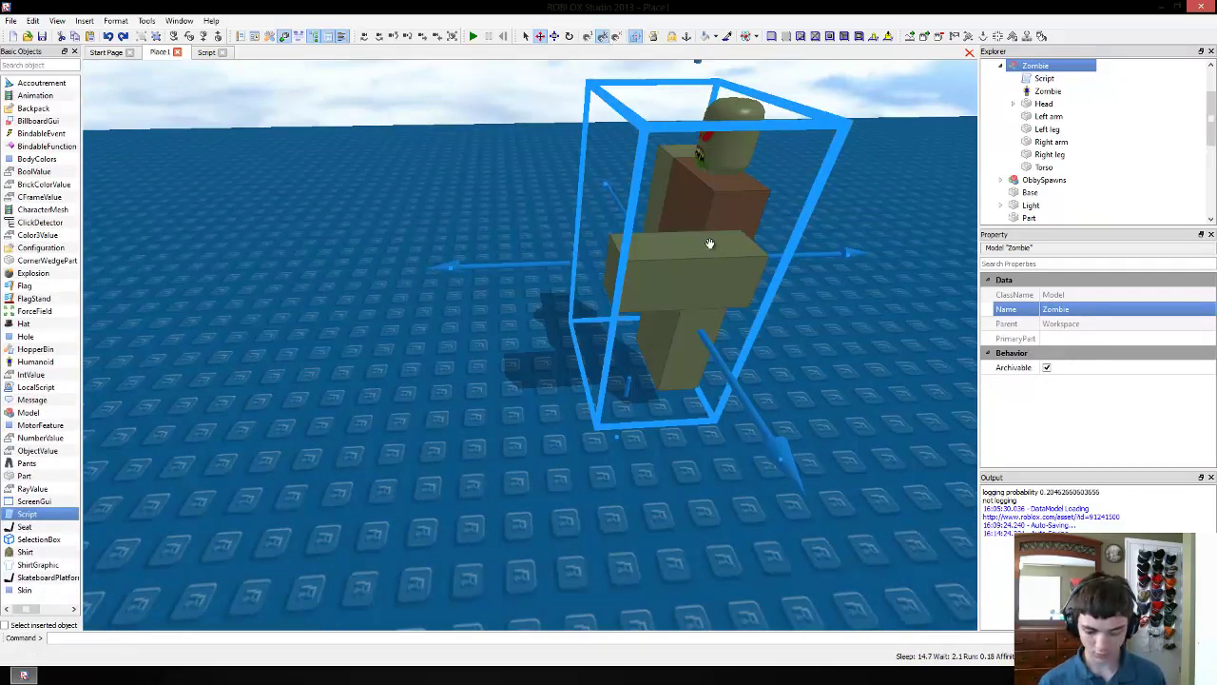
# Step: Adjust the Right arm against the torso's shoulder, placing it at 213.5, 5.8, 68.9
pyautogui.click(648, 263)
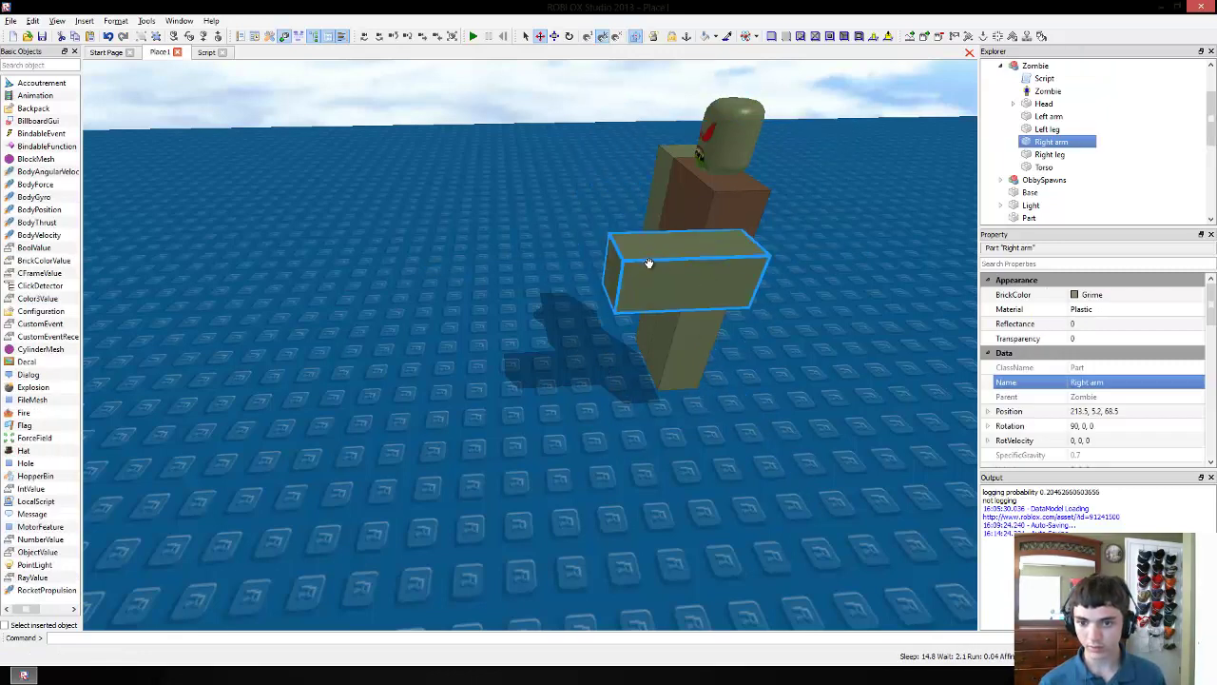
pyautogui.moveTo(806, 267); pyautogui.dragTo(818, 269)
pyautogui.moveTo(823, 270); pyautogui.dragTo(804, 300, button='right')
pyautogui.moveTo(690, 267); pyautogui.dragTo(693, 265)
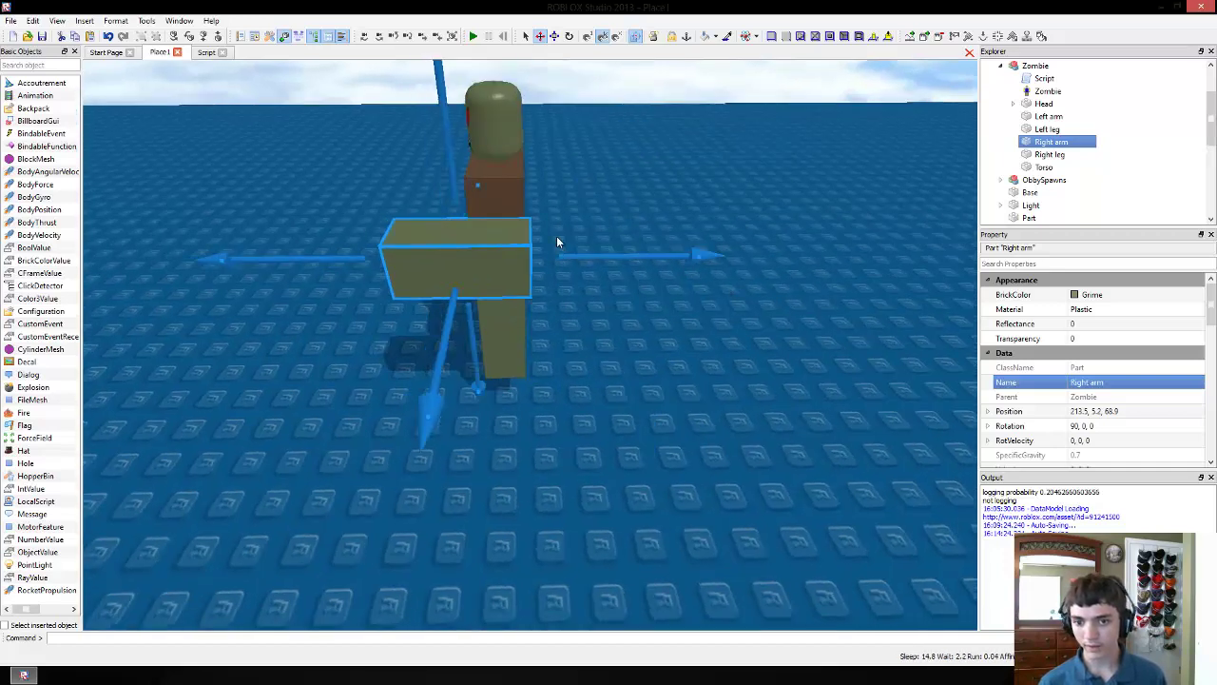
pyautogui.moveTo(460, 152); pyautogui.dragTo(437, 109)
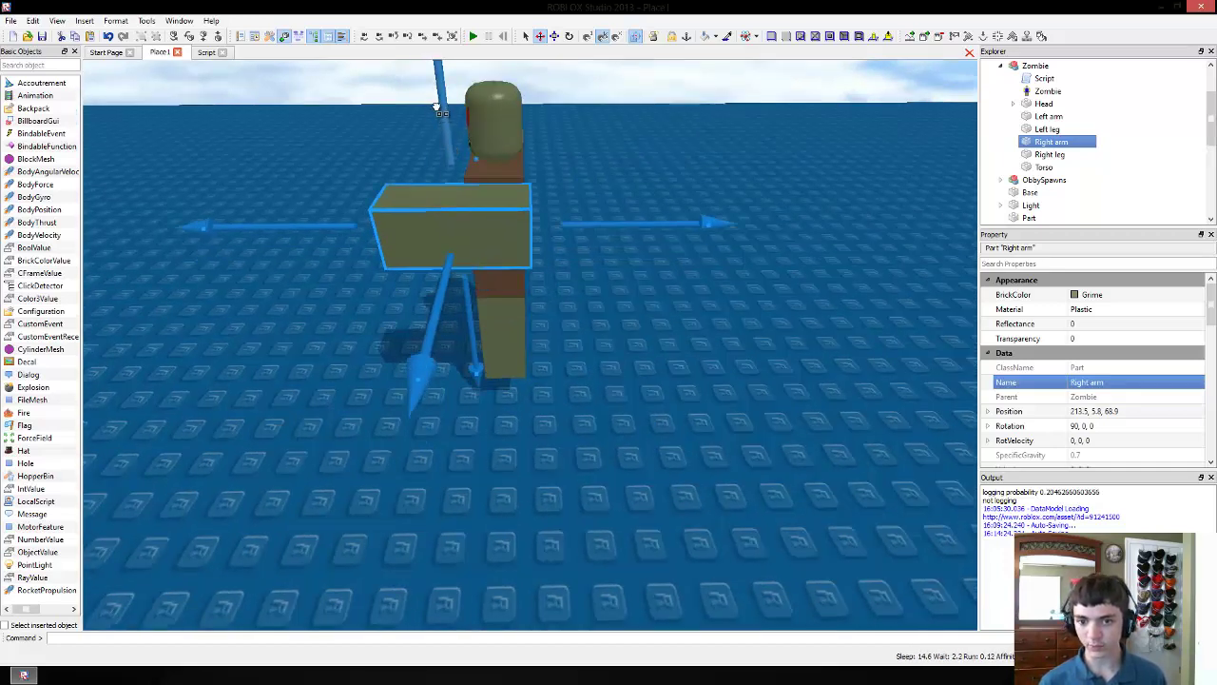
# Step: Select the zombie's Left arm, restore the coarse grid and rotate the arm to 90, 0, 0
pyautogui.moveTo(660, 220); pyautogui.dragTo(642, 424, button='right')
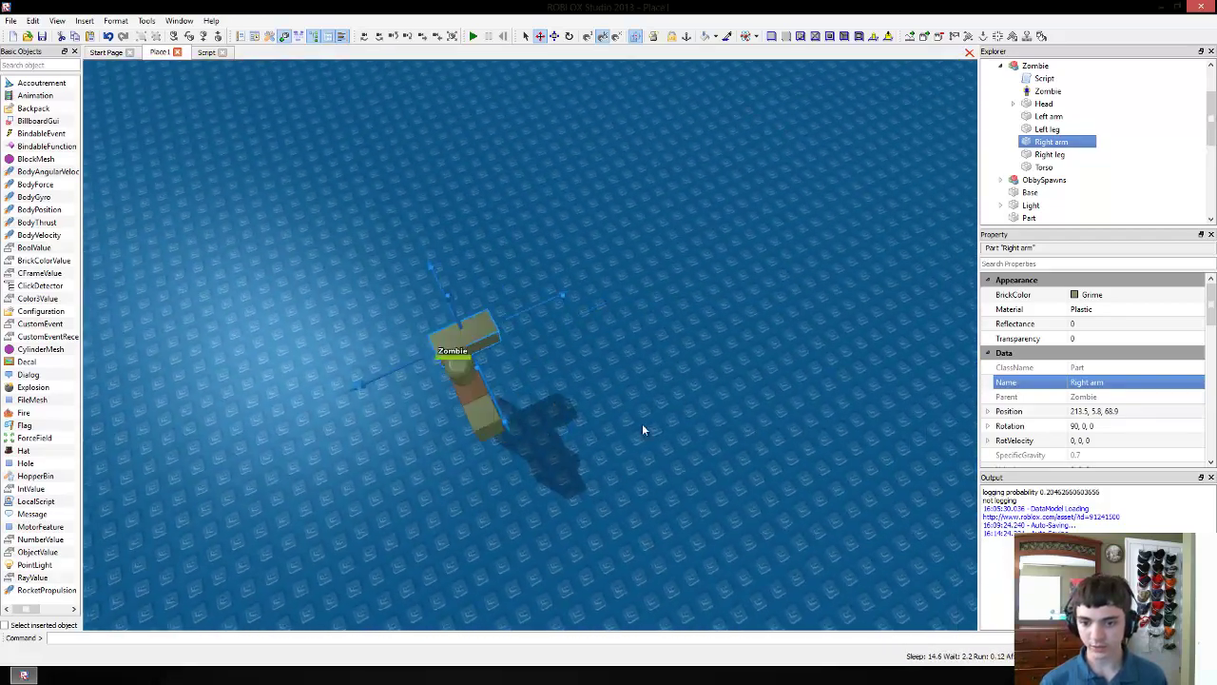
pyautogui.click(502, 433)
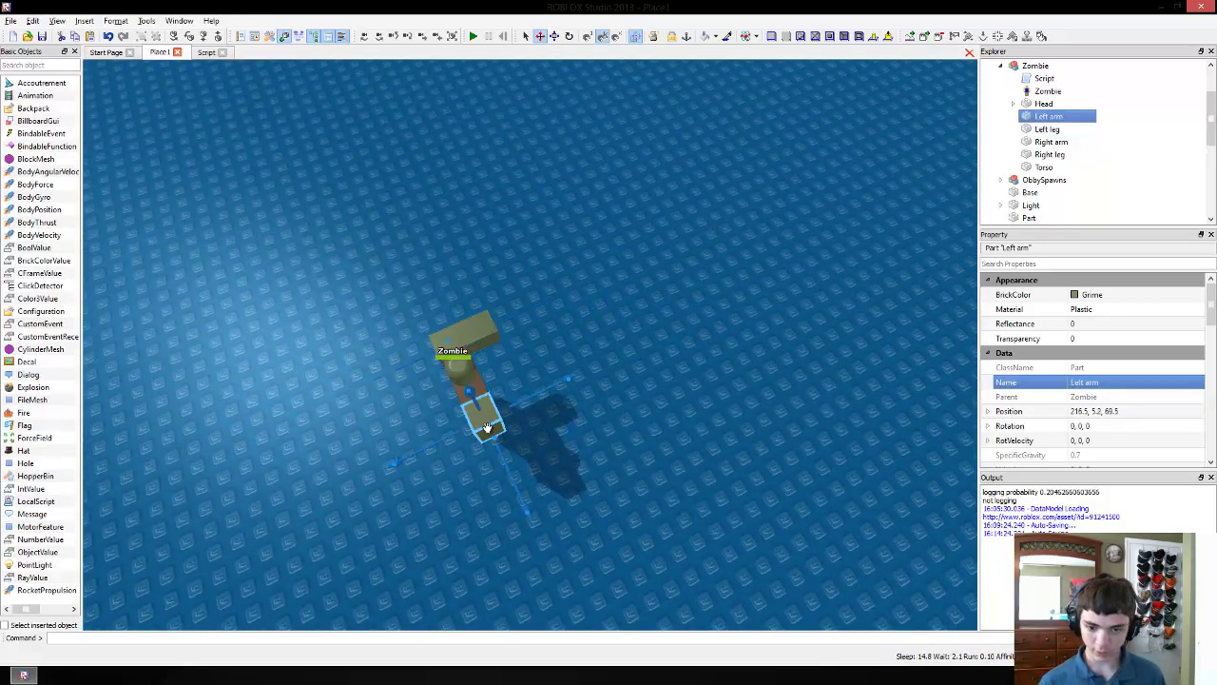
pyautogui.press('f')
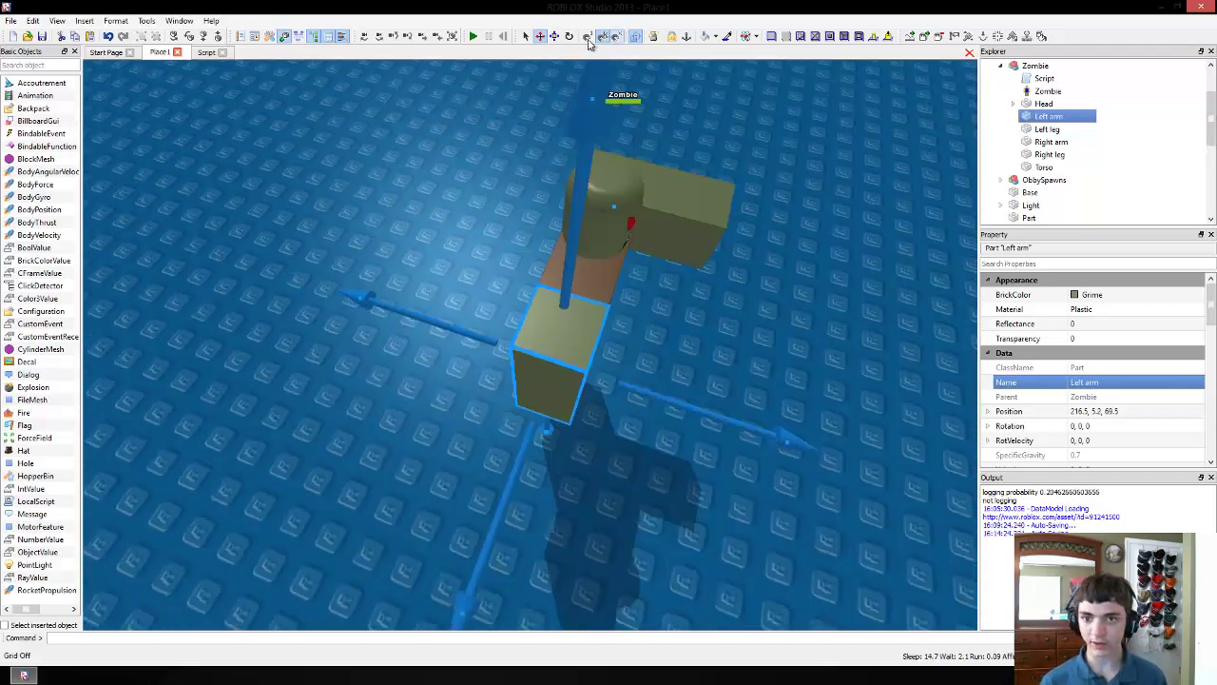
pyautogui.click(587, 36)
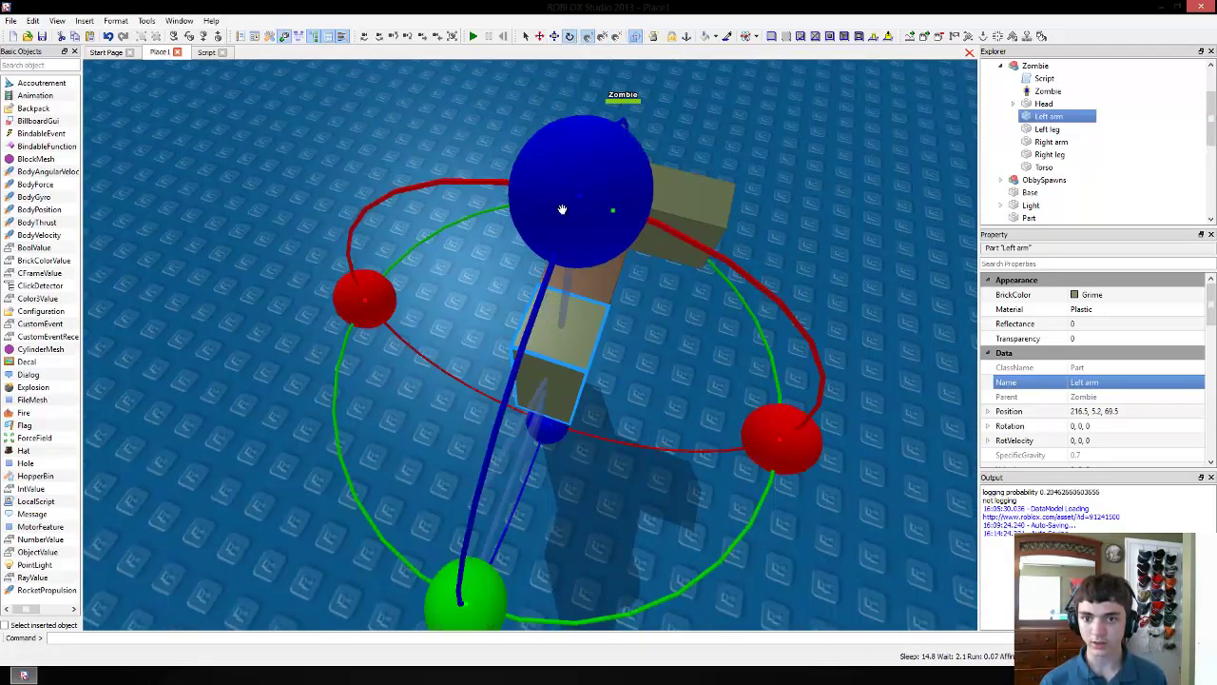
pyautogui.moveTo(364, 298); pyautogui.dragTo(586, 547)
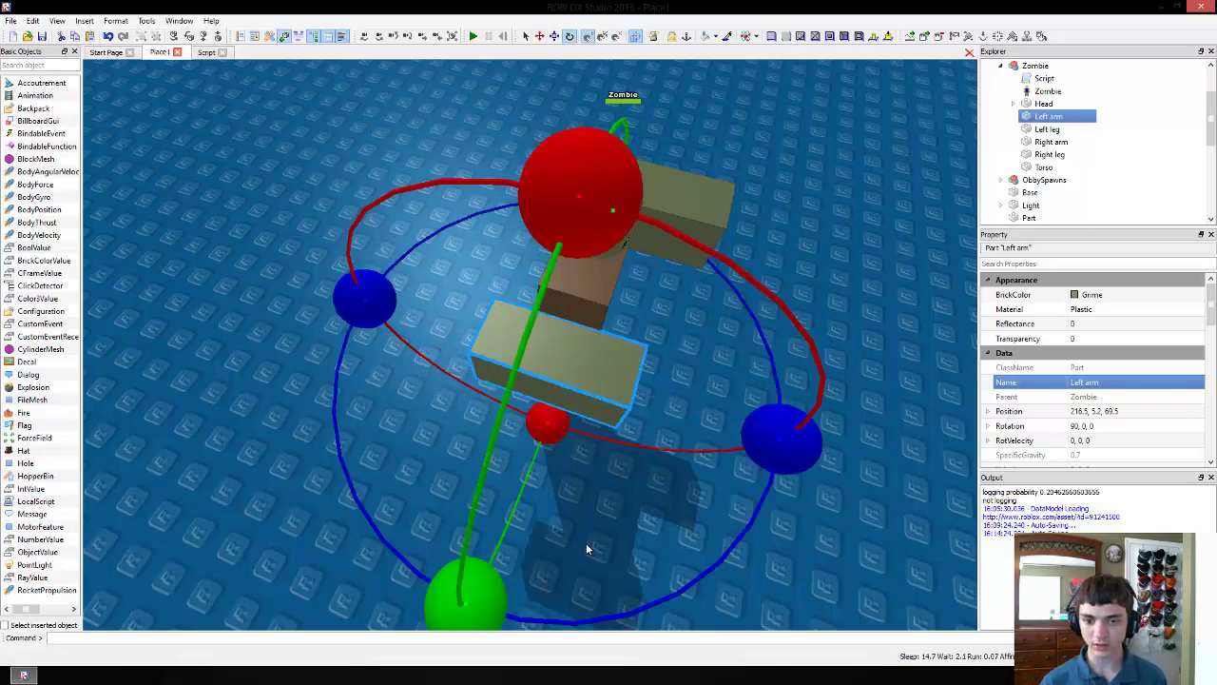
# Step: Move the Left arm forward and up to 216.5, 5.8, 68.9, and restore the coarse grid and selection tool
pyautogui.click(545, 37)
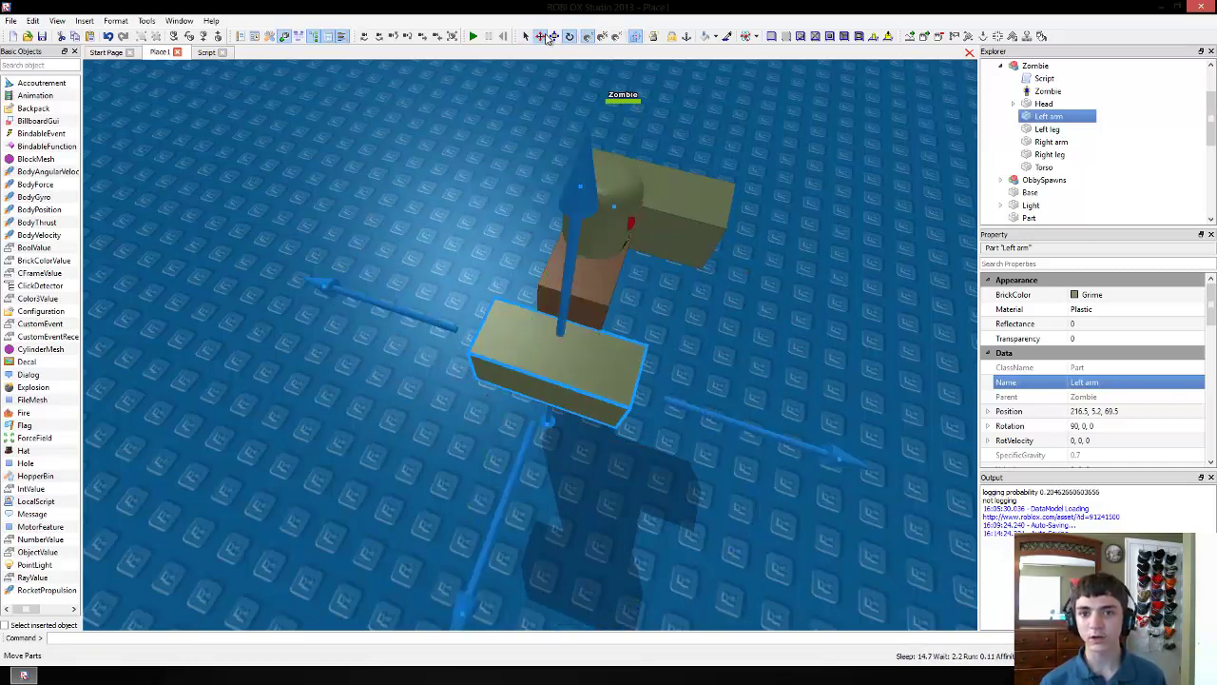
pyautogui.moveTo(352, 291); pyautogui.dragTo(435, 294)
pyautogui.moveTo(631, 266); pyautogui.dragTo(637, 240)
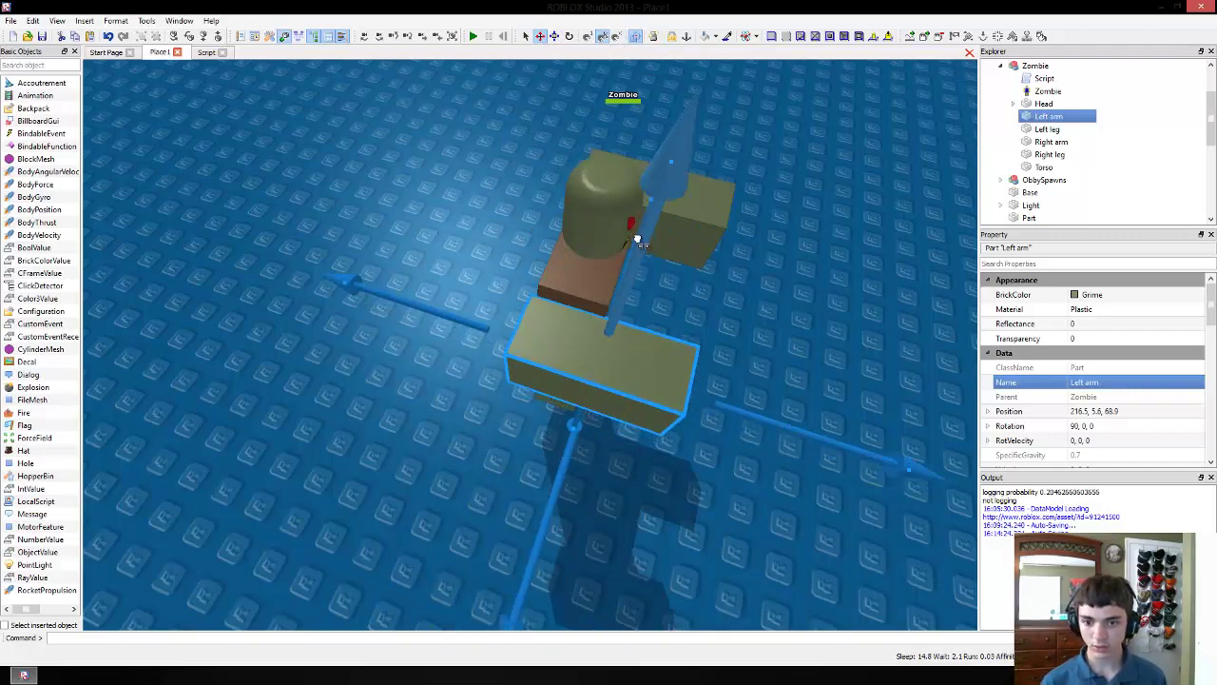
pyautogui.scroll(-6, 618, 247)
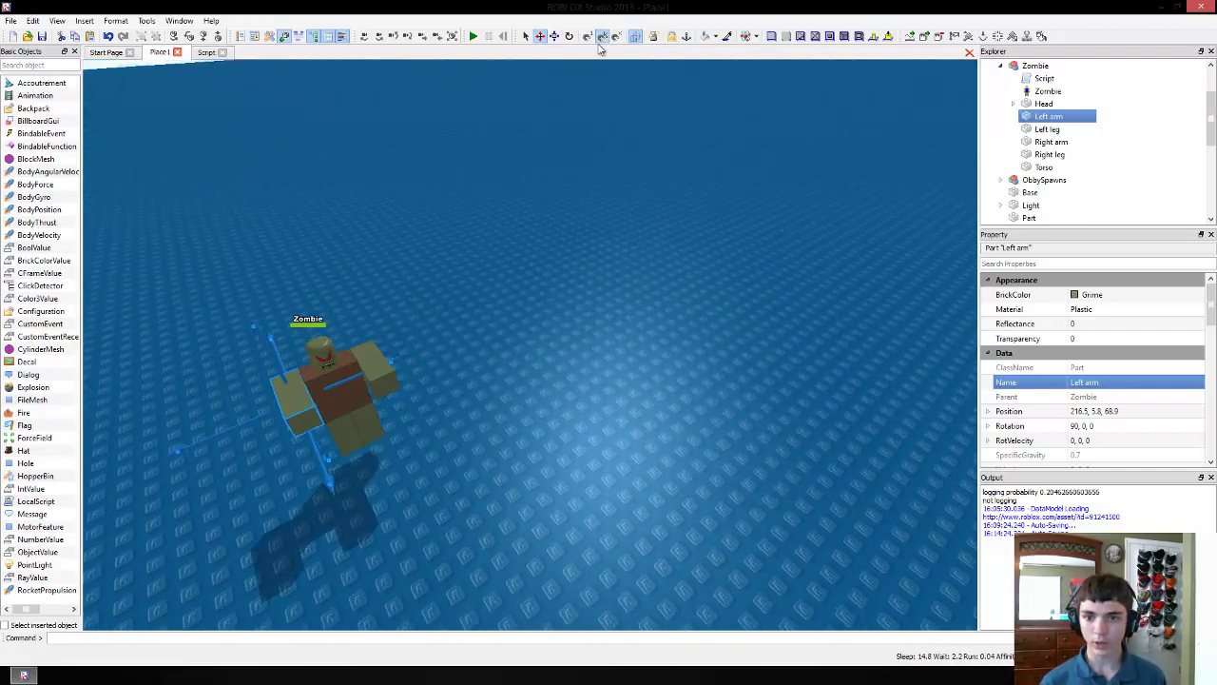
pyautogui.click(589, 38)
pyautogui.click(527, 38)
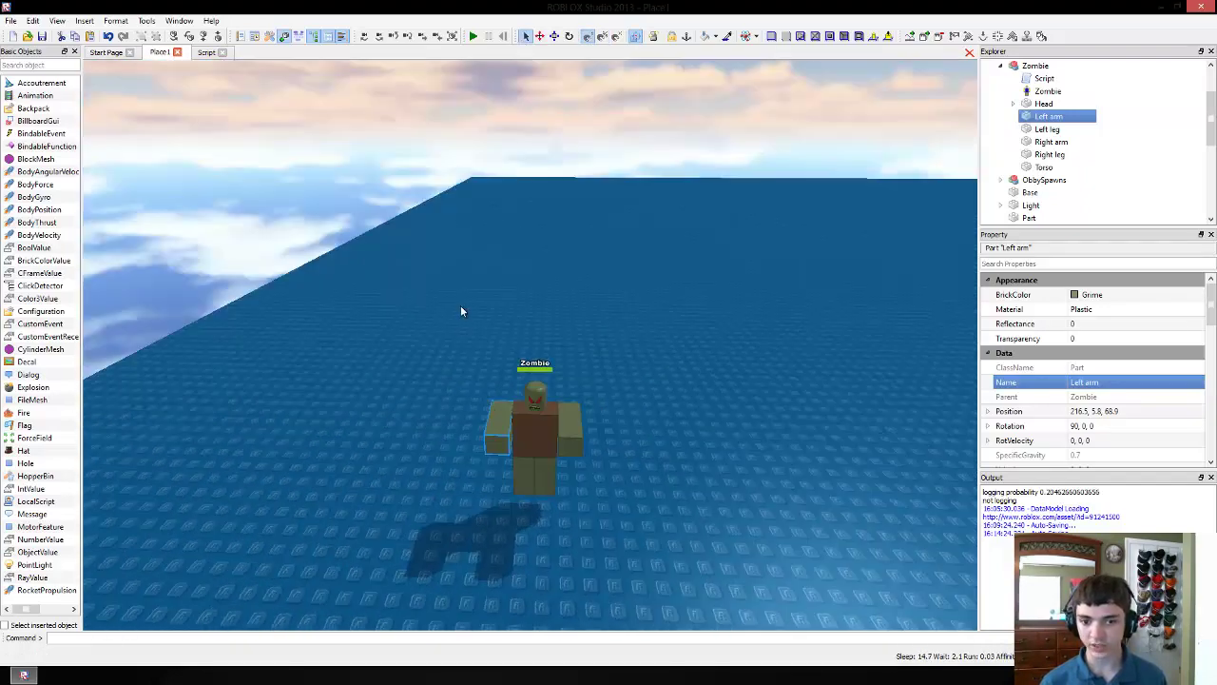